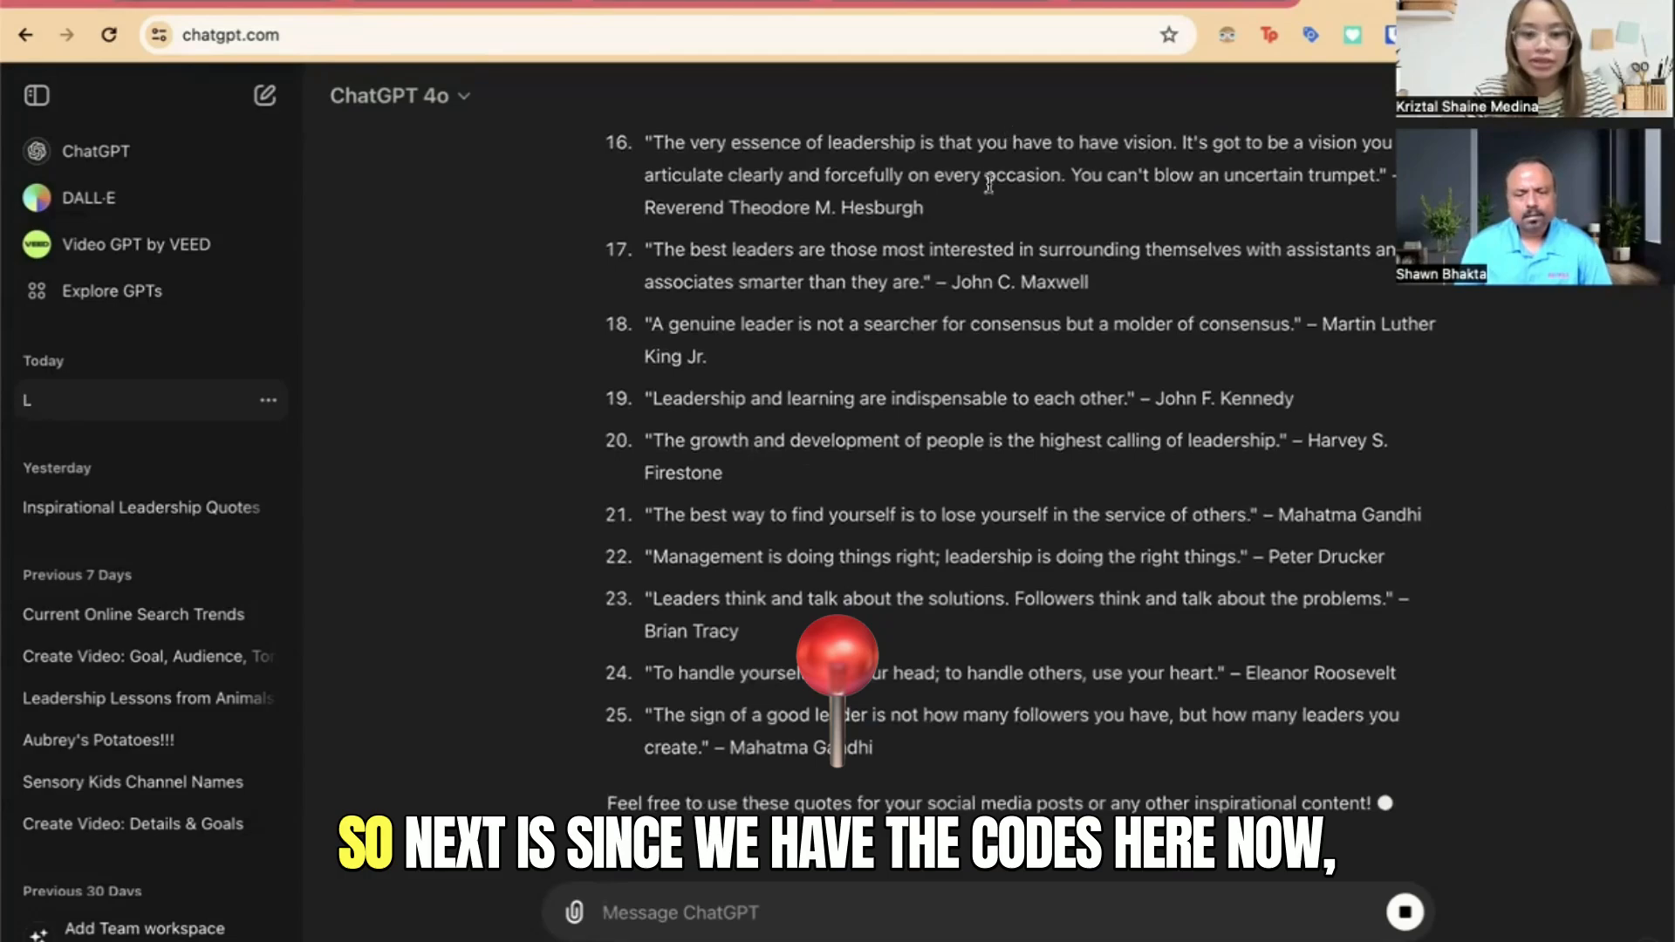
Step: Review the generated leadership quotes and send the follow-up prompt "give it in table format"
{"action": "scroll", "coordinate": [944, 527], "scroll_direction": "up", "scroll_amount": 5}
{"action": "scroll", "coordinate": [944, 527], "scroll_direction": "up", "scroll_amount": 8}
{"action": "scroll", "coordinate": [944, 527], "scroll_direction": "down", "scroll_amount": 13}
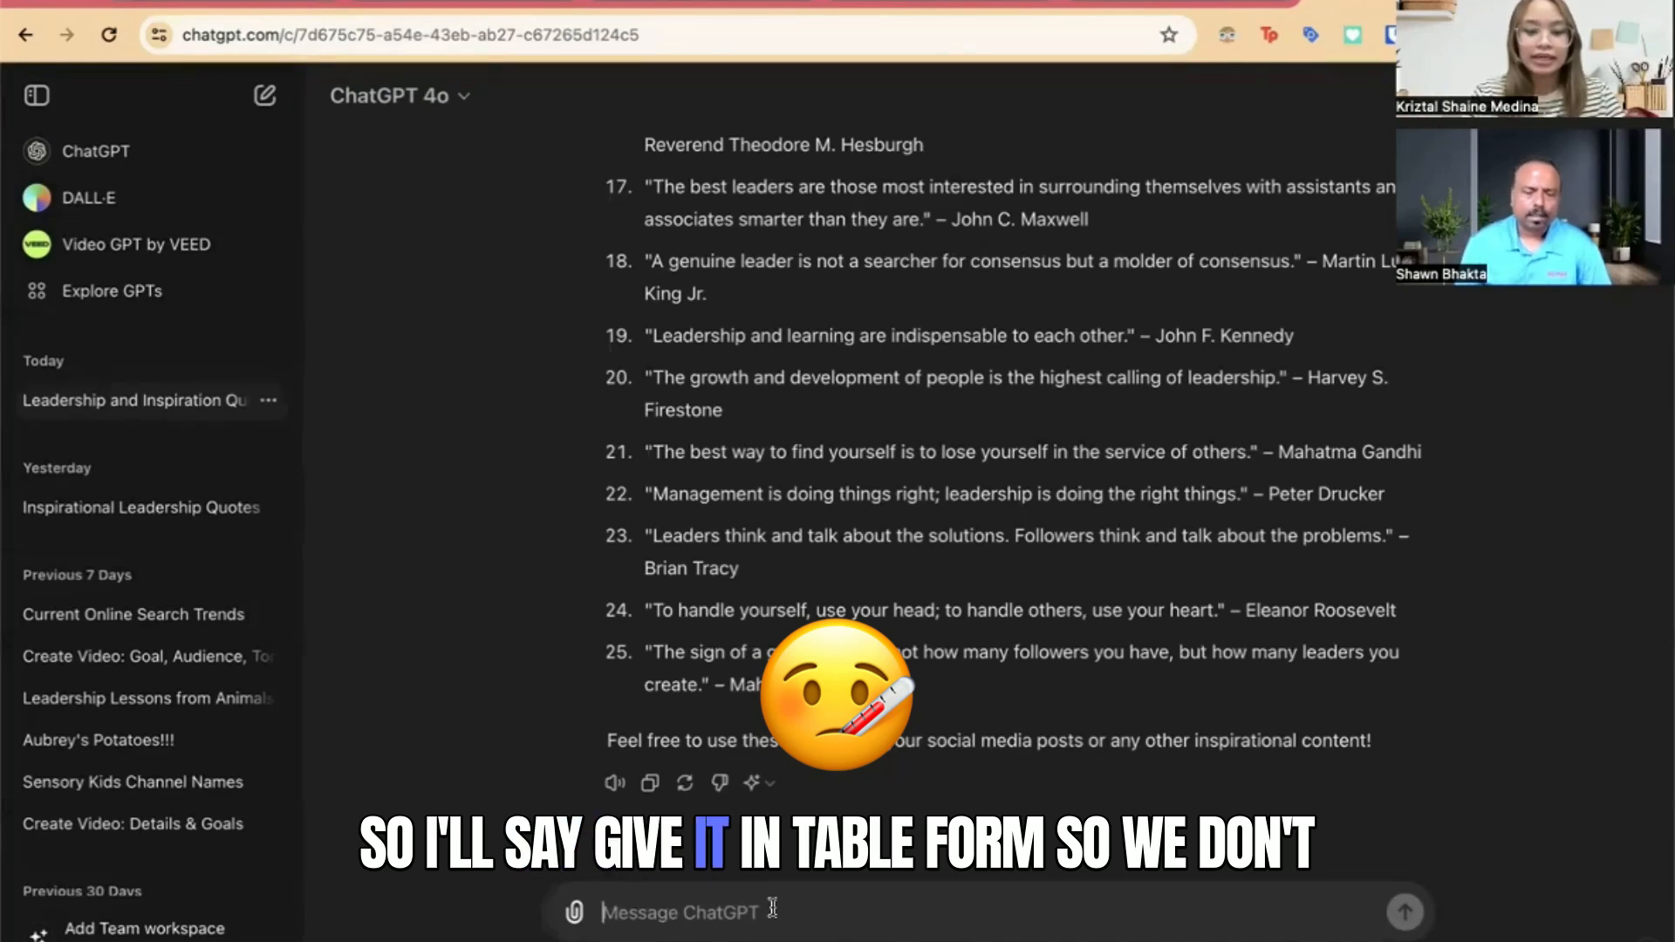
{"action": "type", "text": "table f"}
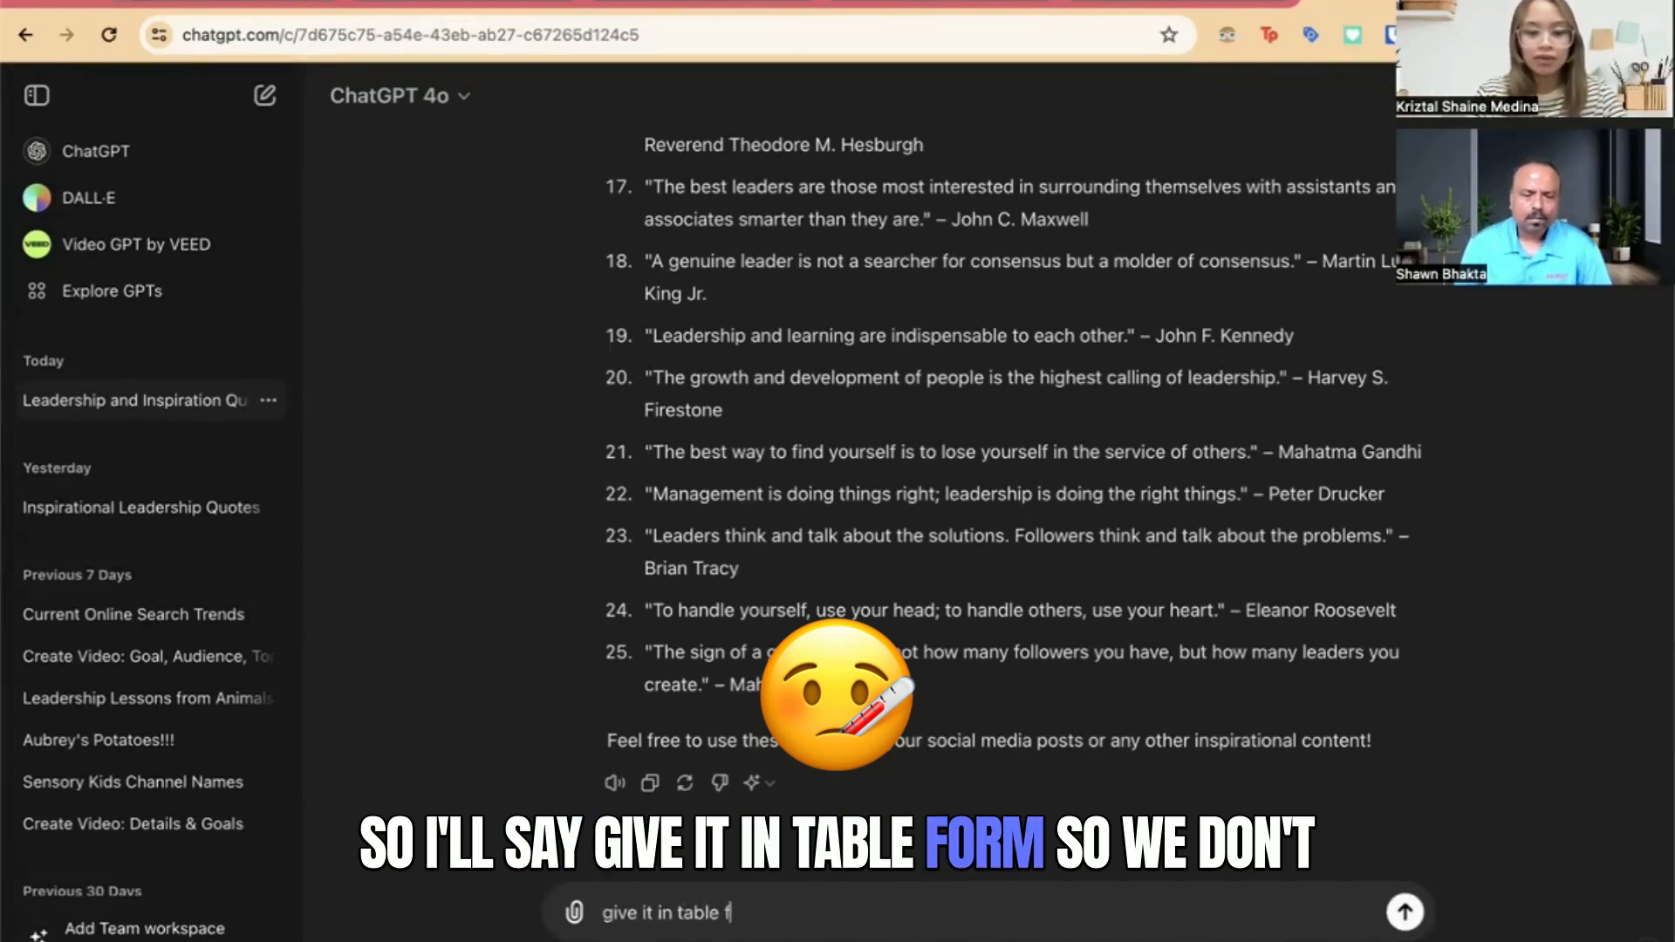
{"action": "type", "text": "ormat"}
{"action": "key", "text": "Return"}
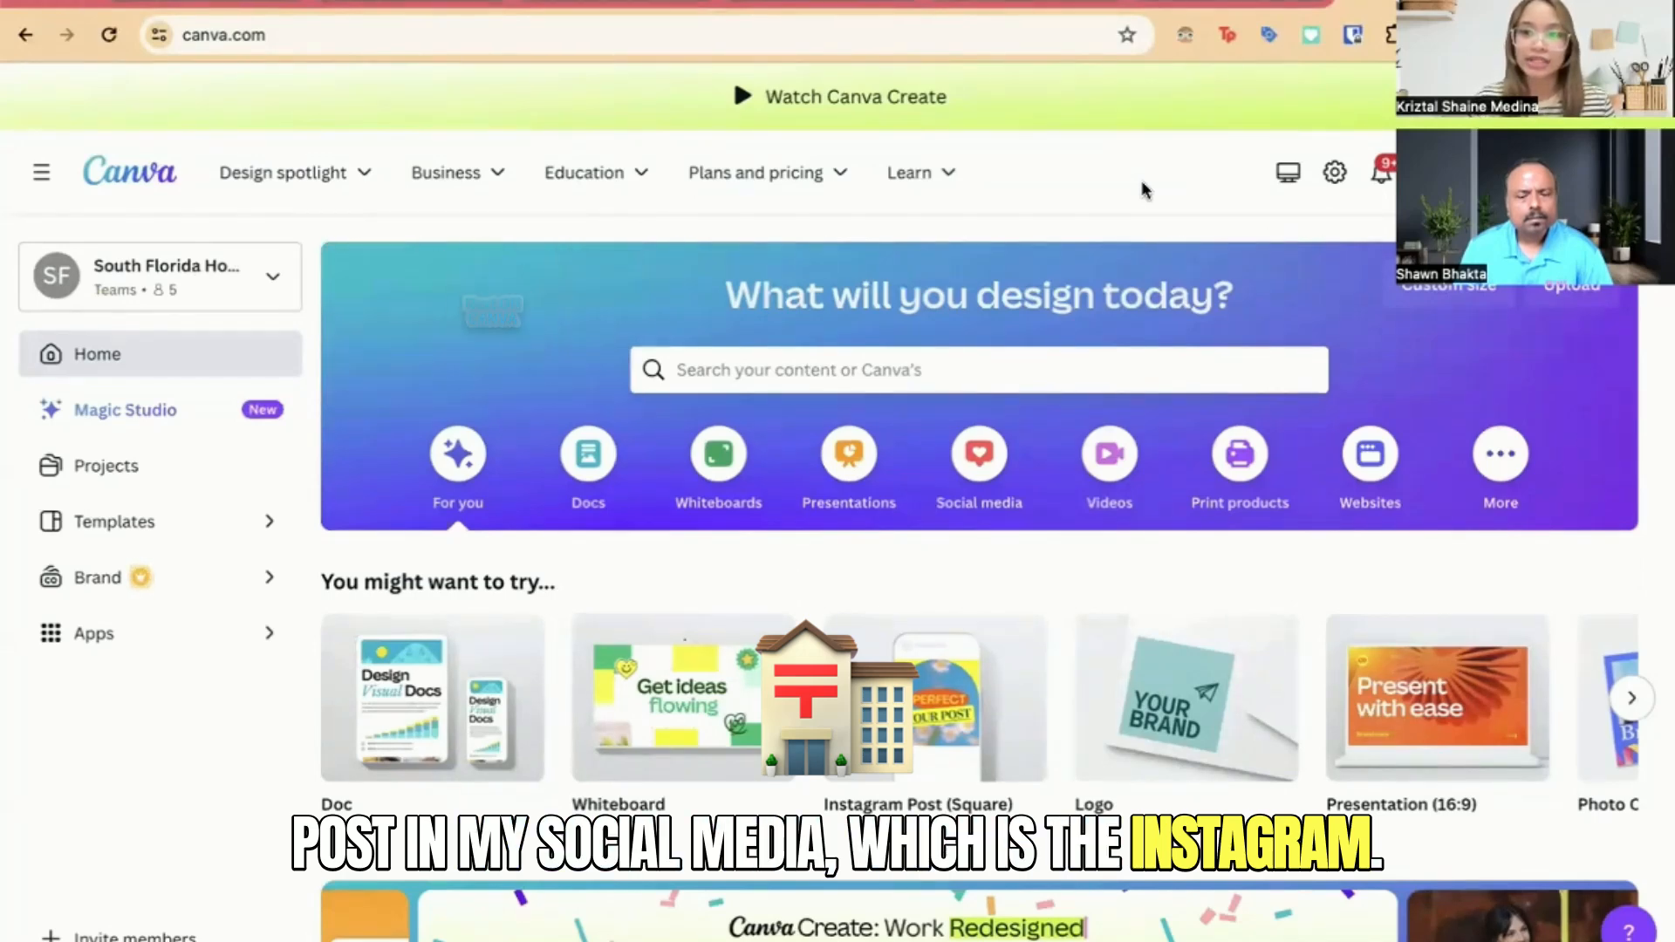
Step: In Canva, search for "instagram" and open the square Instagram post templates
{"action": "left_click", "coordinate": [1052, 370]}
{"action": "type", "text": "instagram"}
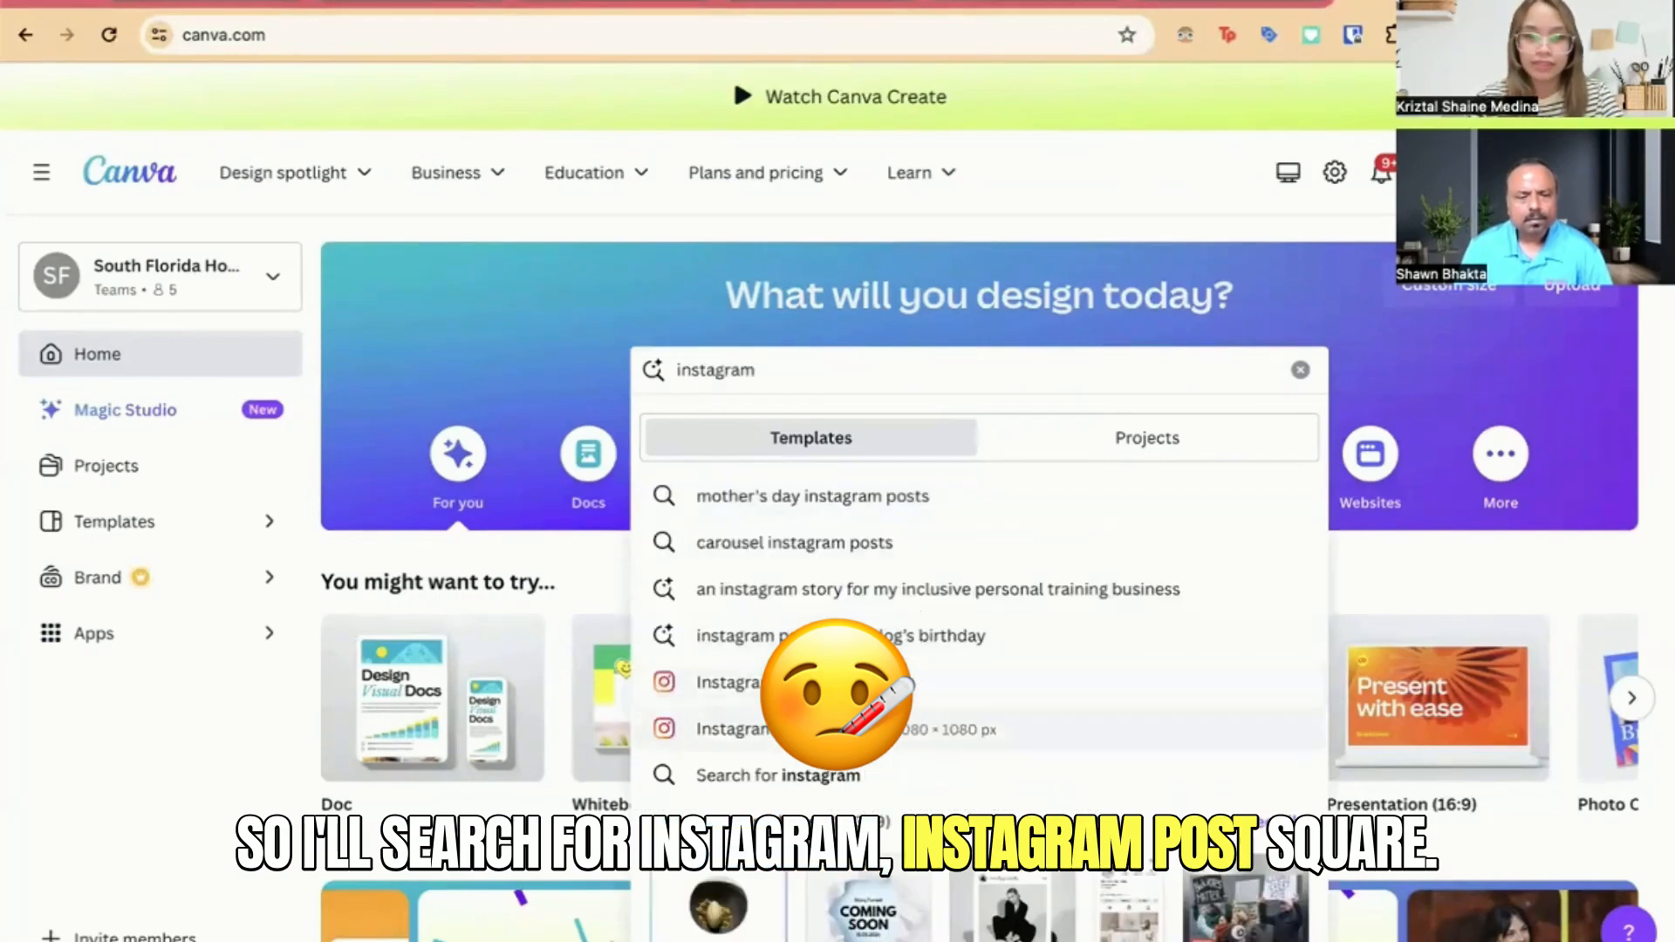
{"action": "left_click", "coordinate": [837, 728]}
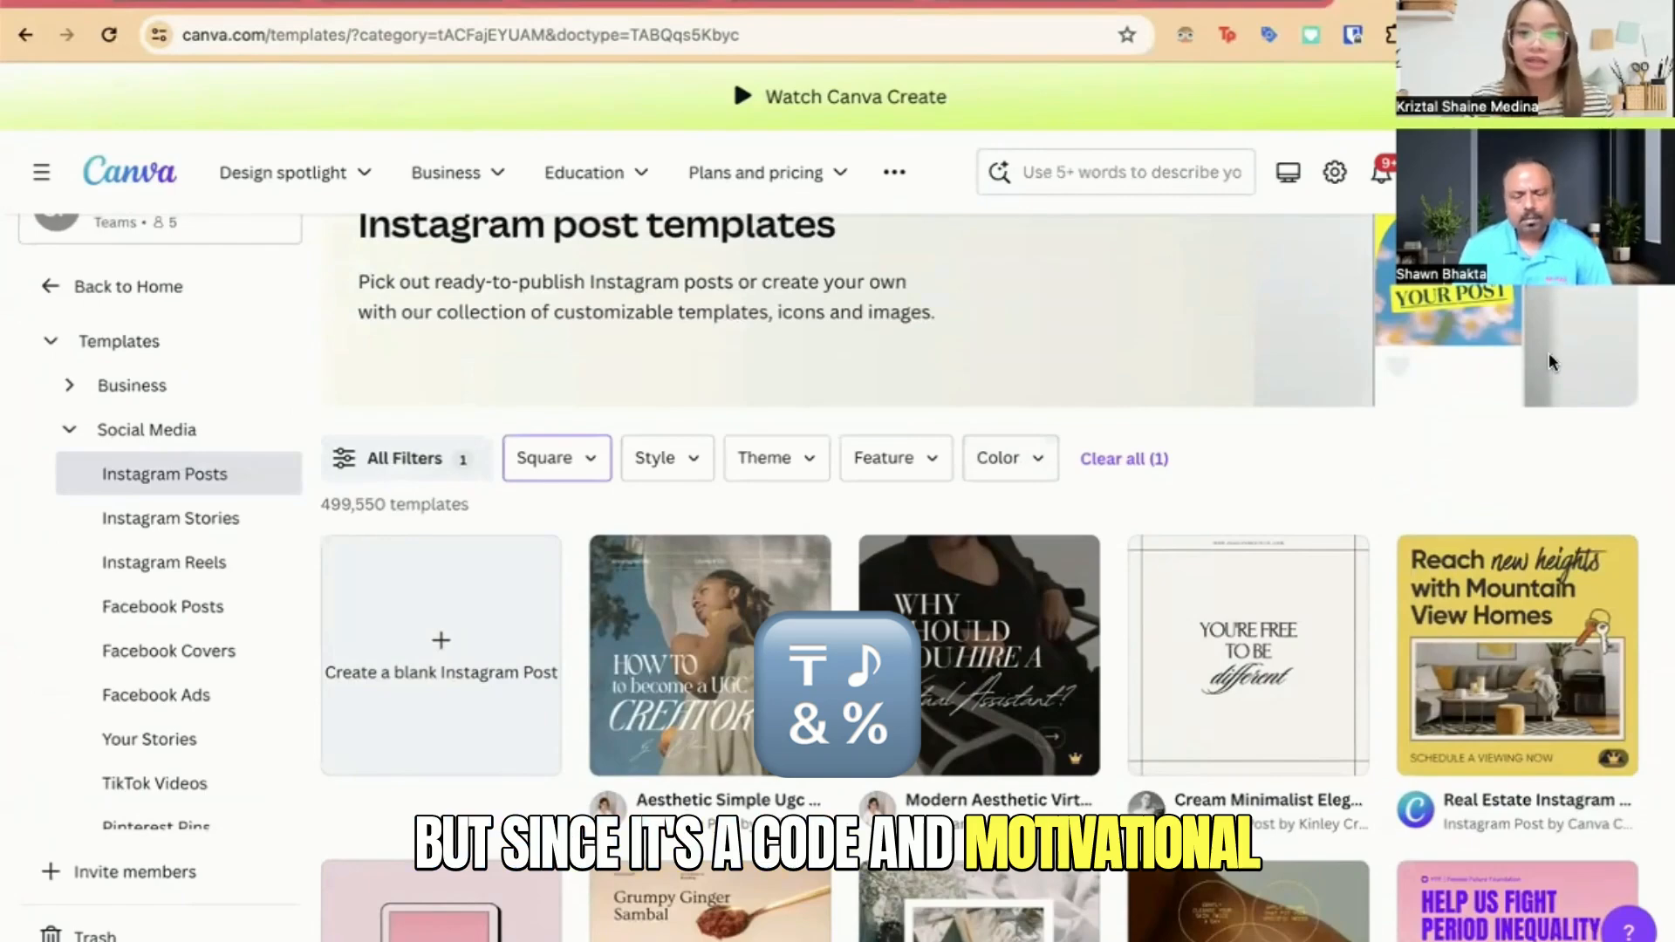
Step: Filter the Instagram post templates by the Quote and Motivational themes
{"action": "left_click", "coordinate": [802, 452]}
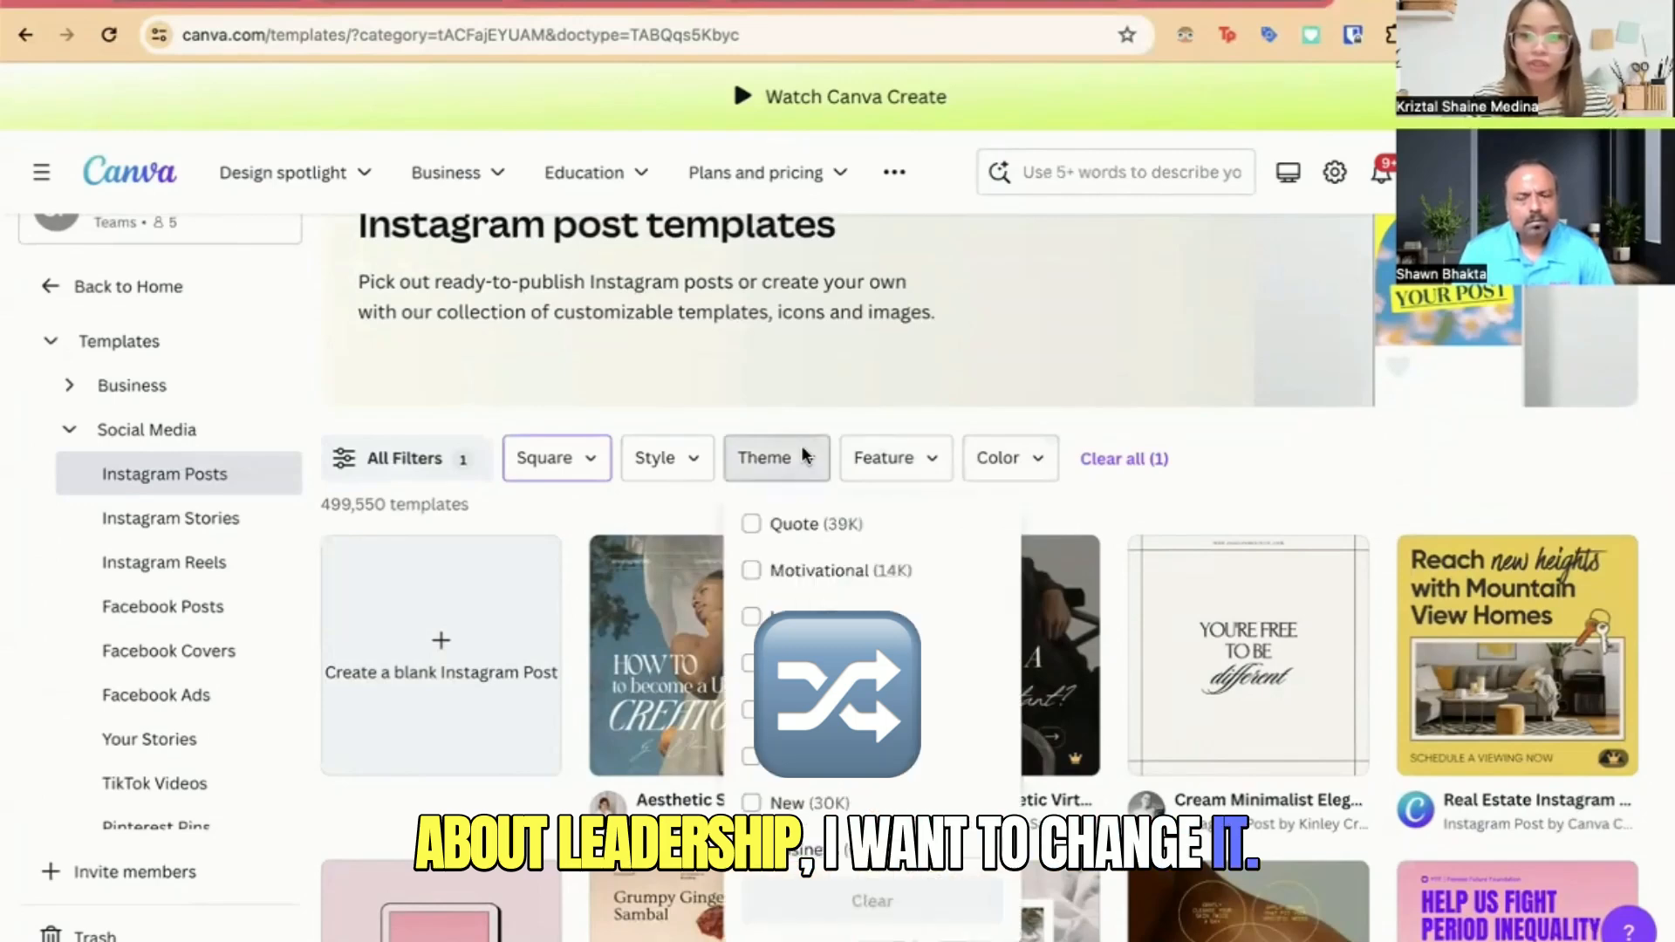
{"action": "left_click", "coordinate": [752, 525]}
{"action": "left_click", "coordinate": [751, 361]}
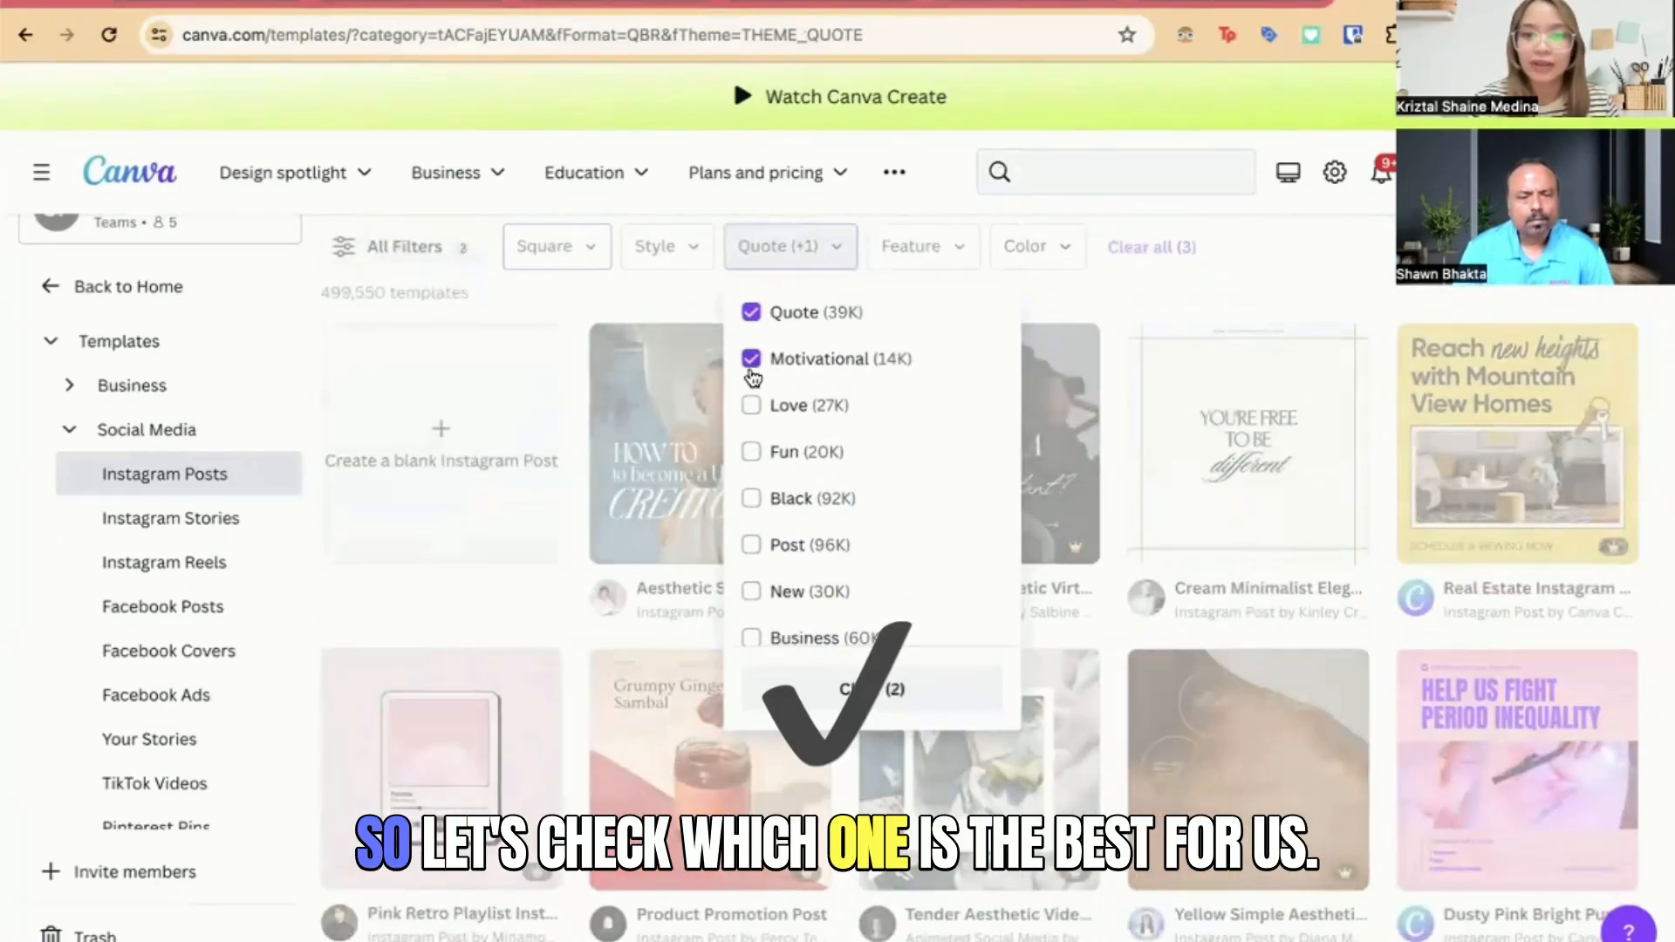
Step: Browse the filtered templates and open the Black and White Photographic Positive Quote template with the forest road for editing
{"action": "scroll", "coordinate": [965, 695], "scroll_direction": "down", "scroll_amount": 8}
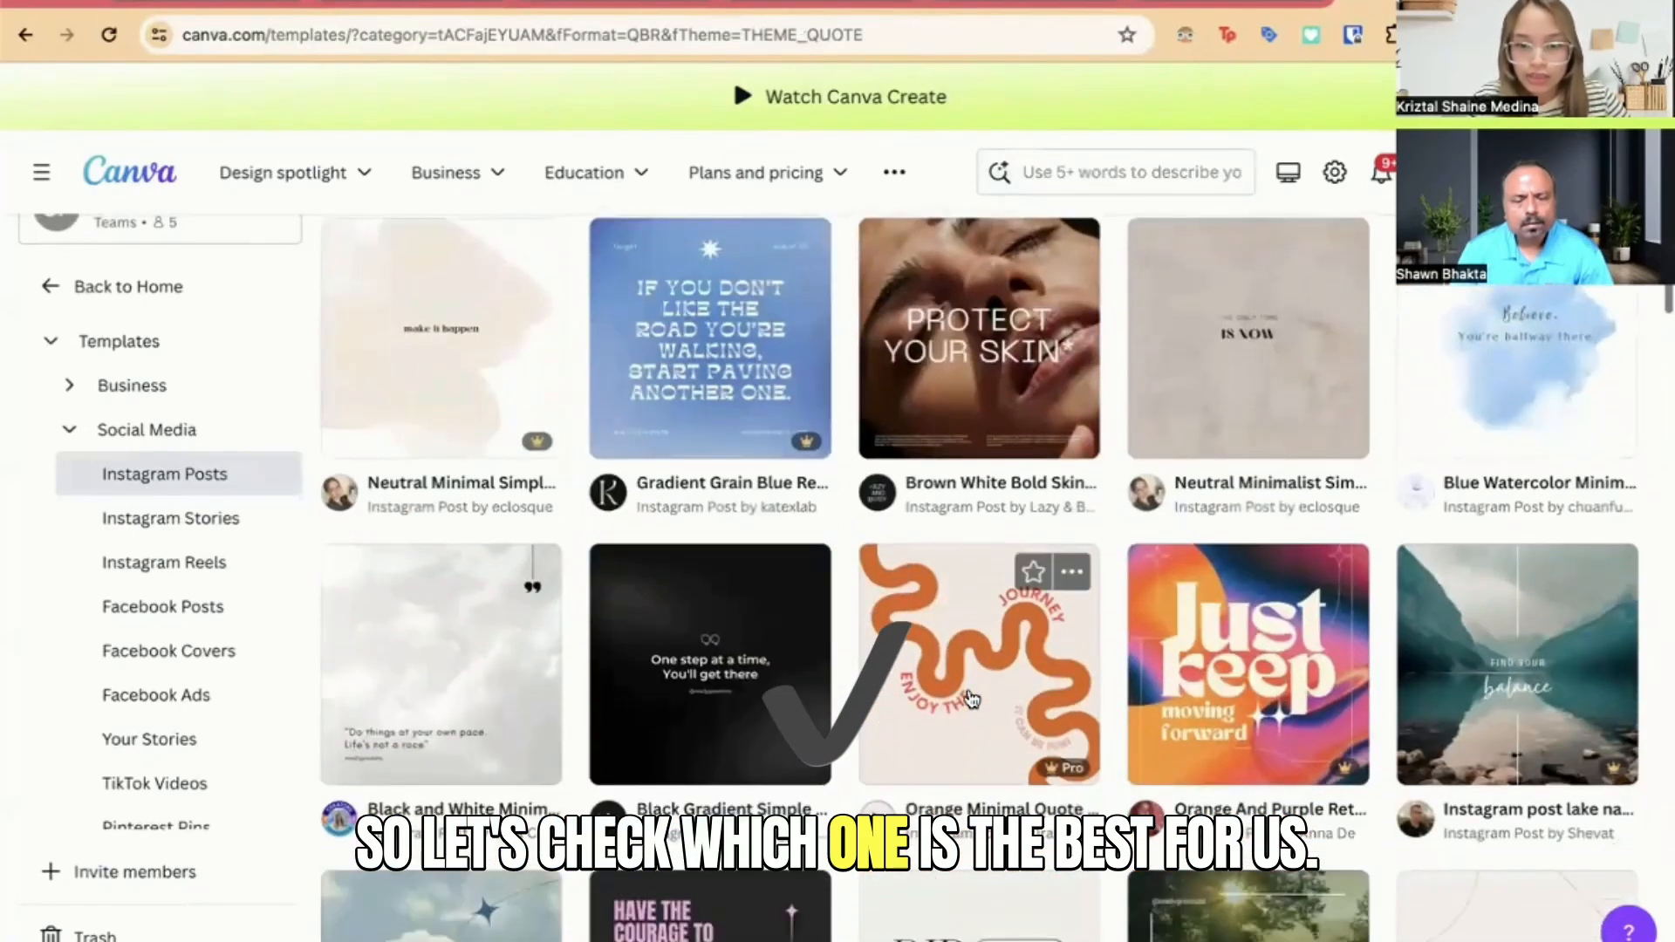
{"action": "scroll", "coordinate": [971, 698], "scroll_direction": "down", "scroll_amount": 6}
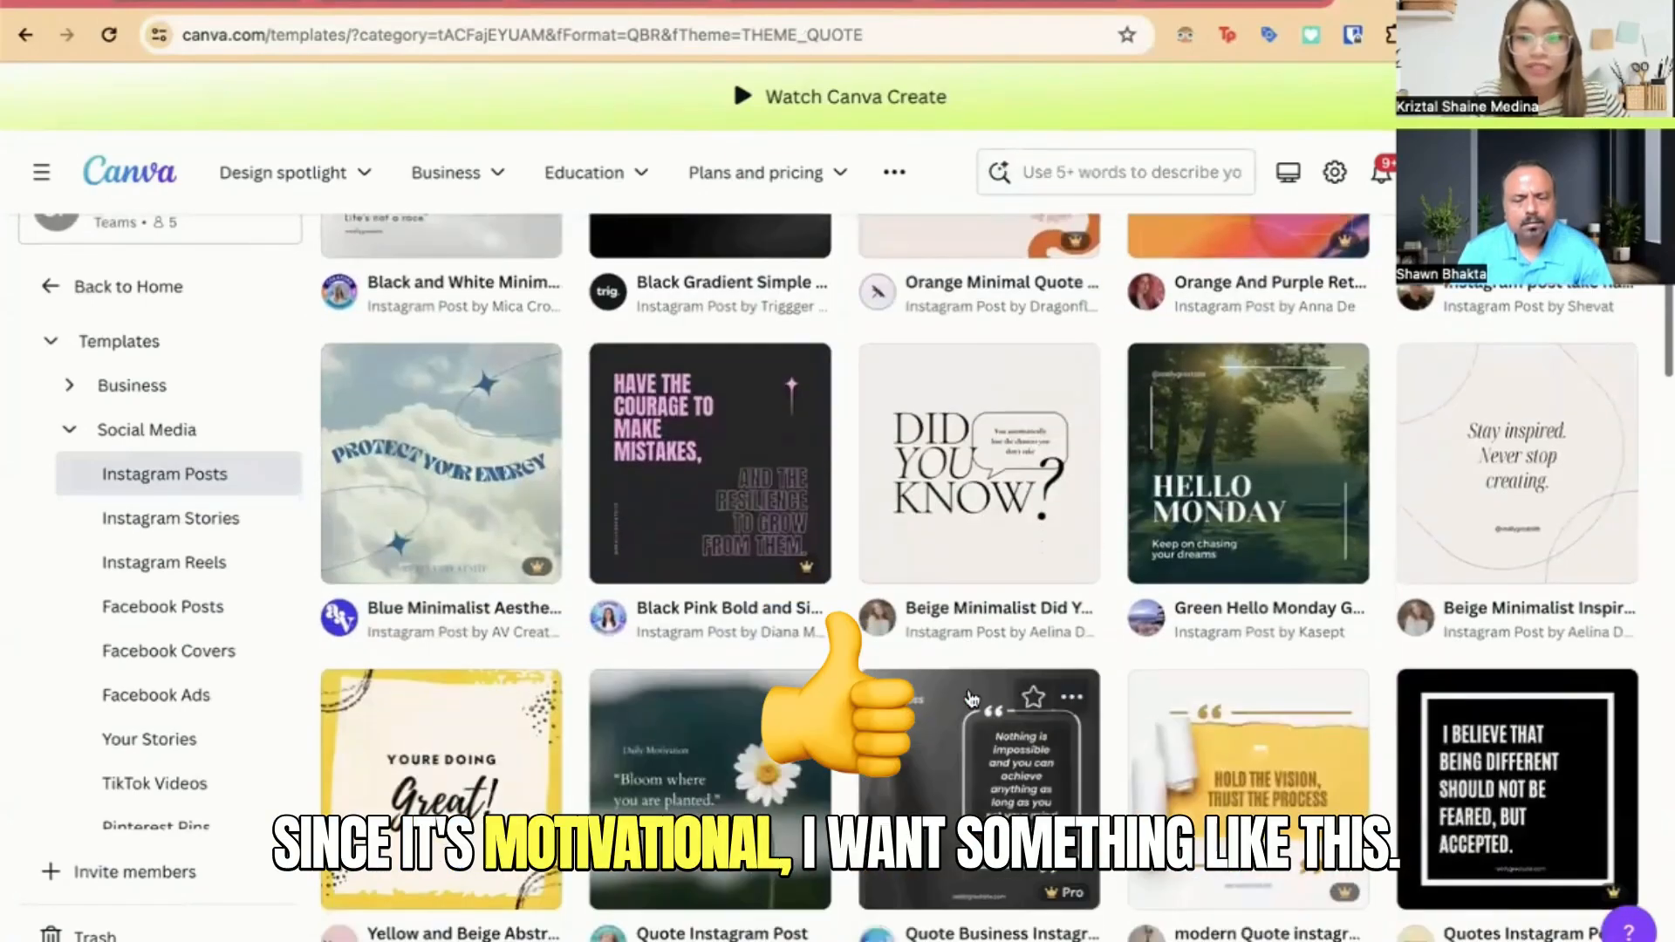
{"action": "scroll", "coordinate": [971, 698], "scroll_direction": "down", "scroll_amount": 5}
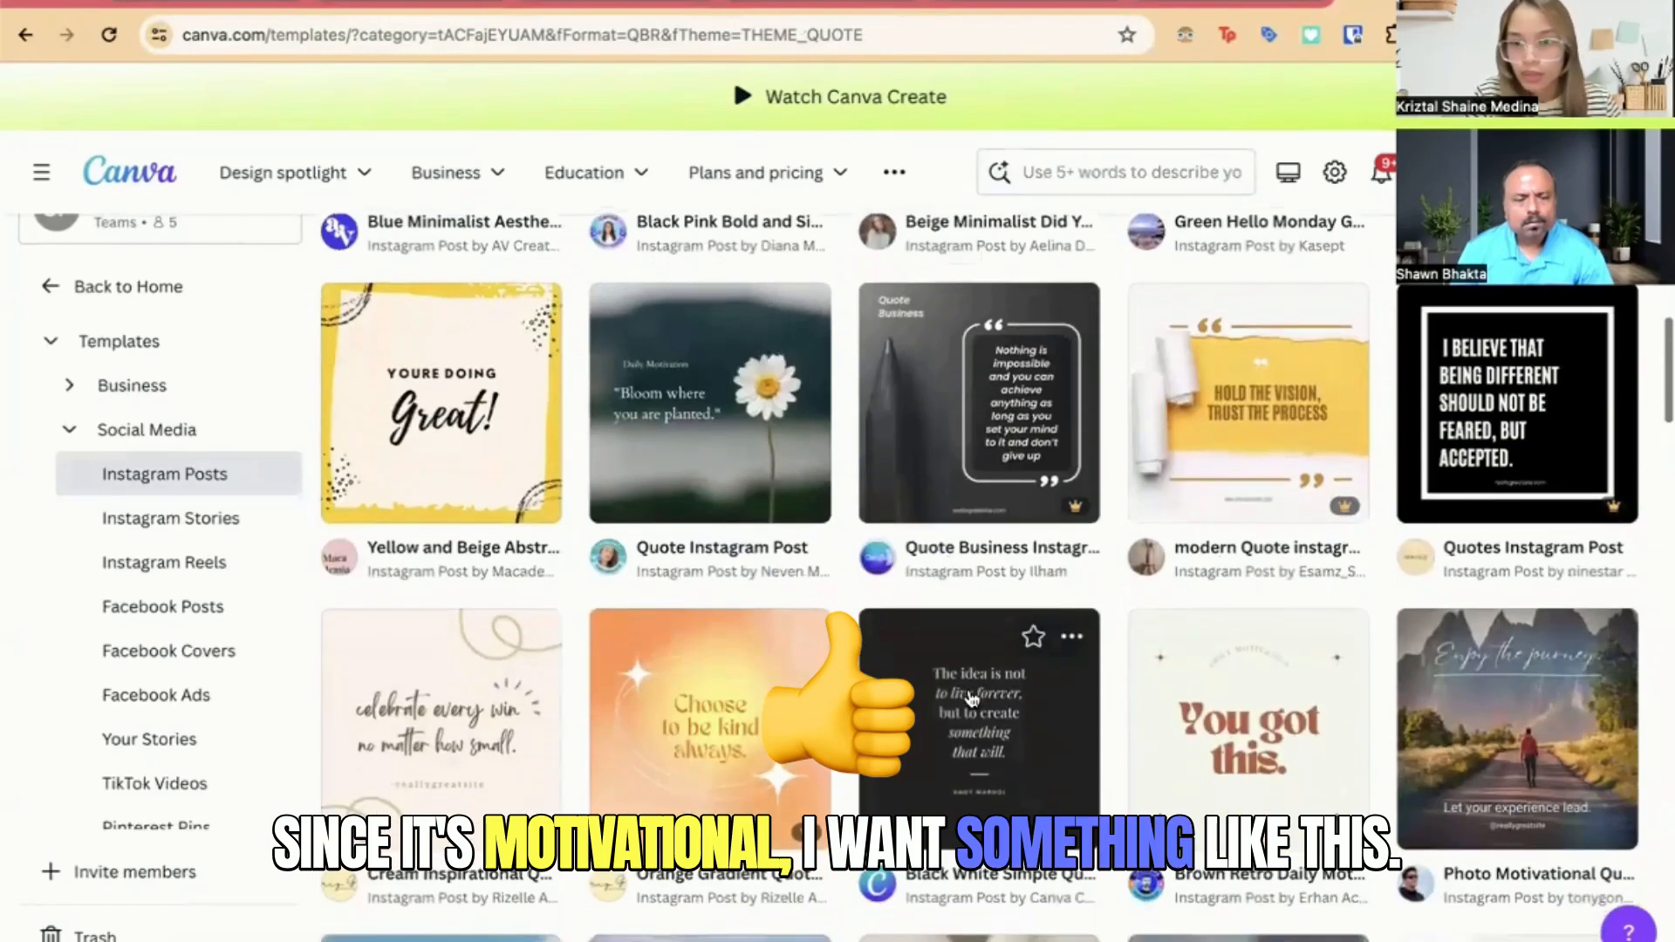
{"action": "scroll", "coordinate": [995, 733], "scroll_direction": "down", "scroll_amount": 5}
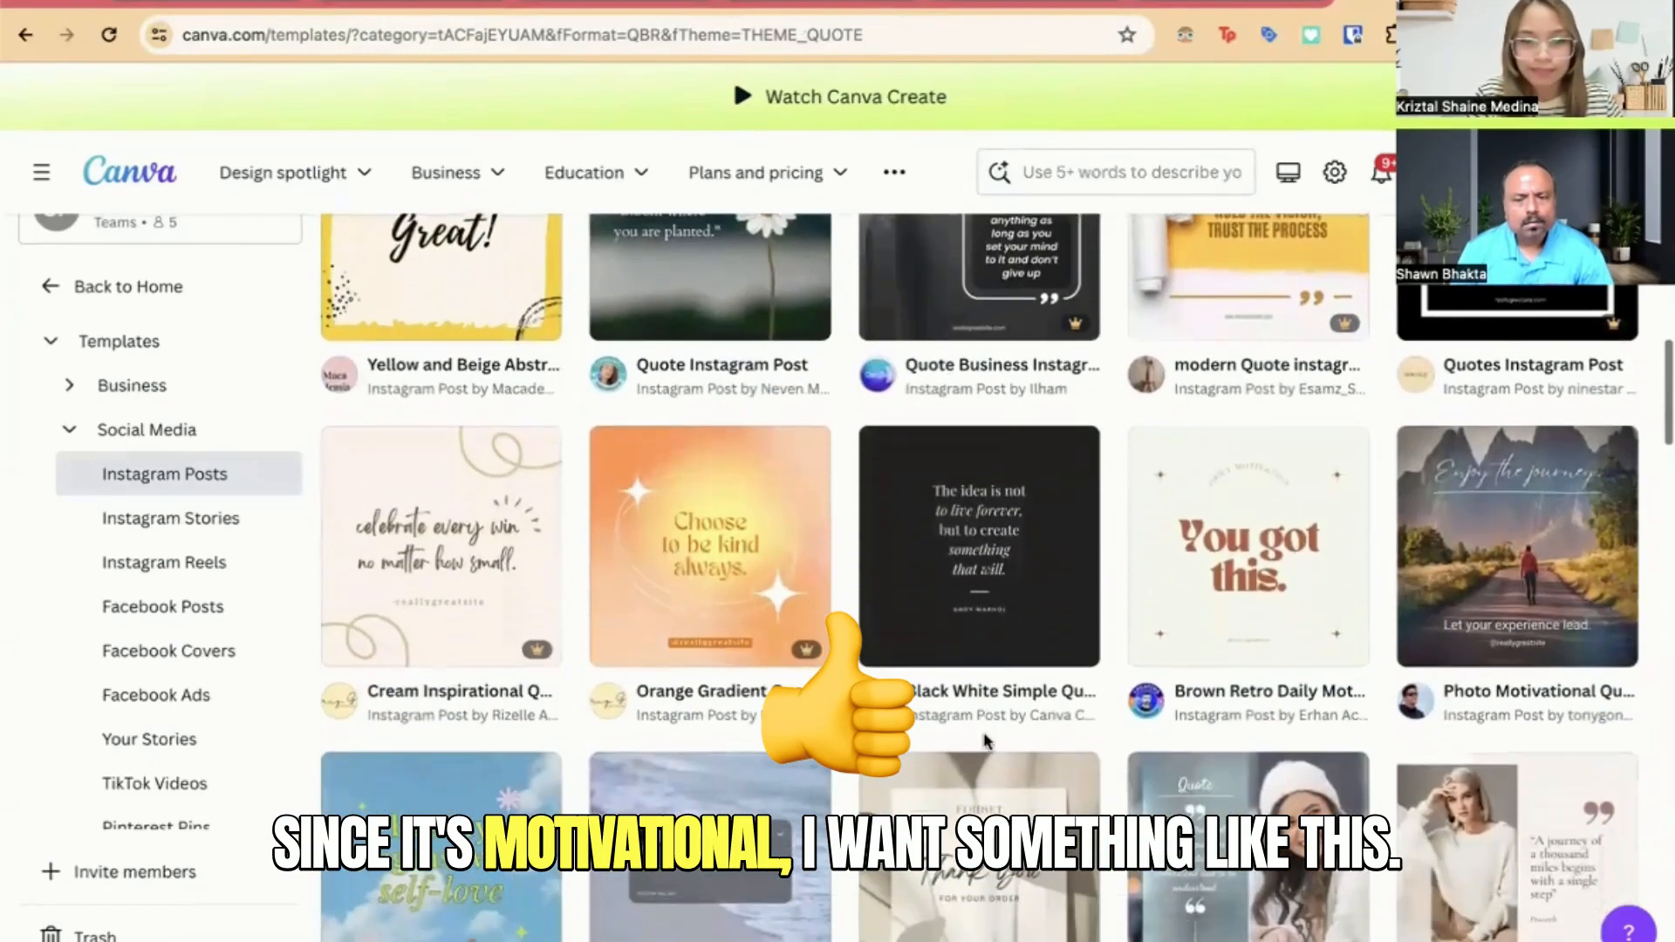
{"action": "scroll", "coordinate": [988, 743], "scroll_direction": "down", "scroll_amount": 4}
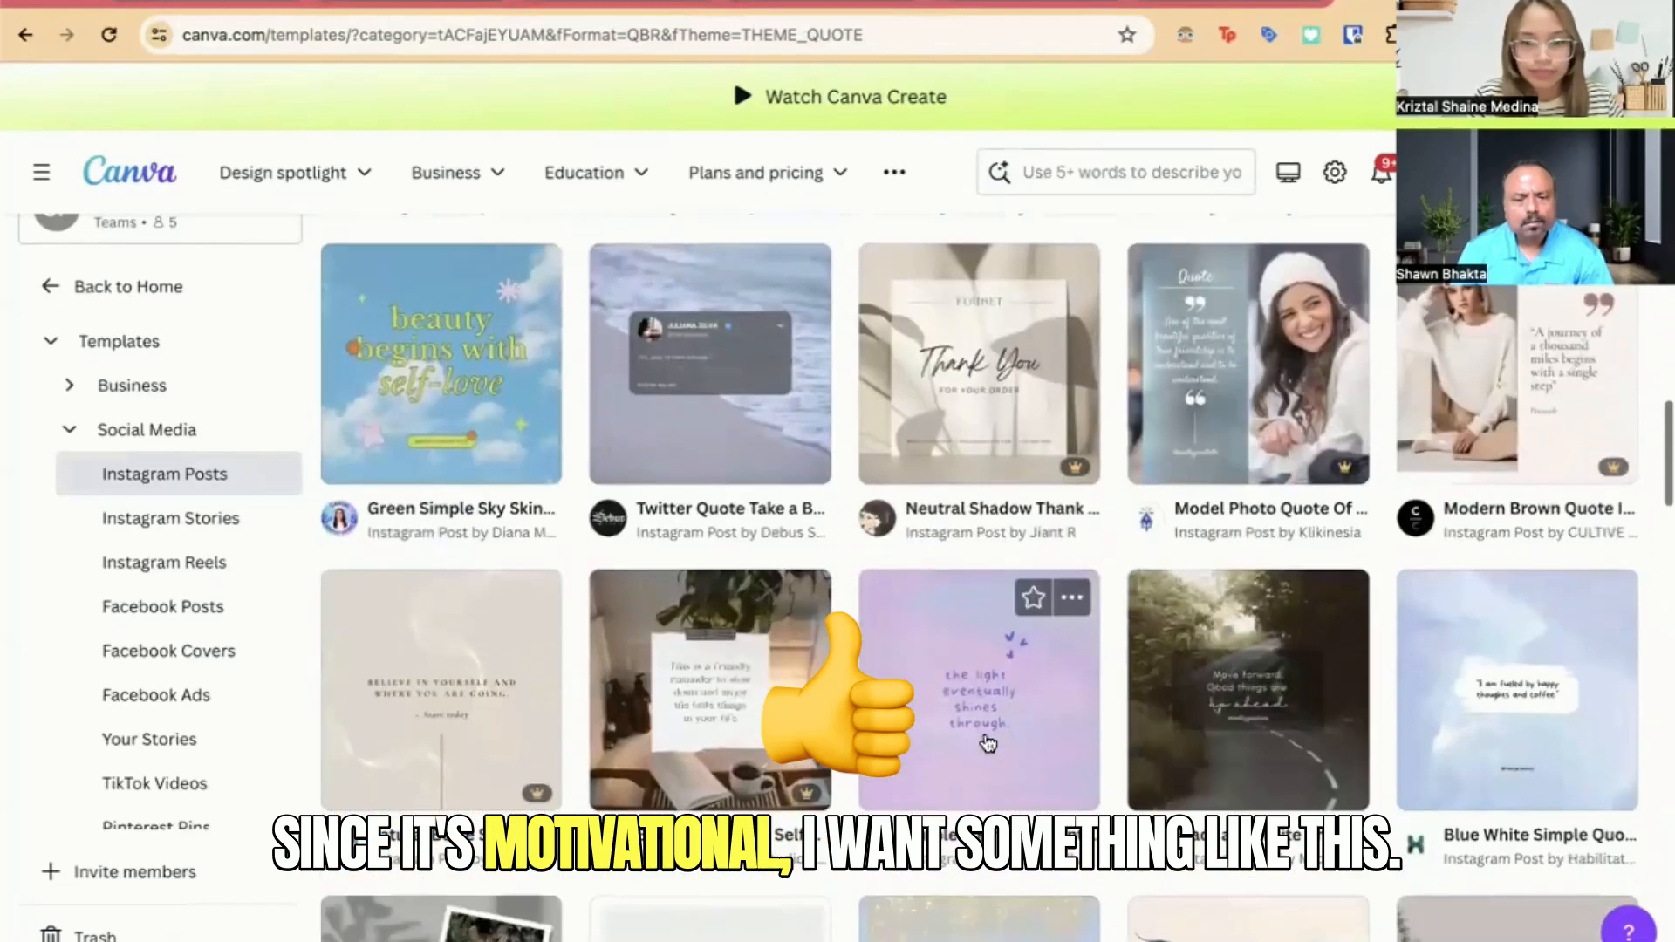
{"action": "scroll", "coordinate": [989, 743], "scroll_direction": "down", "scroll_amount": 5}
{"action": "left_click", "coordinate": [1271, 387]}
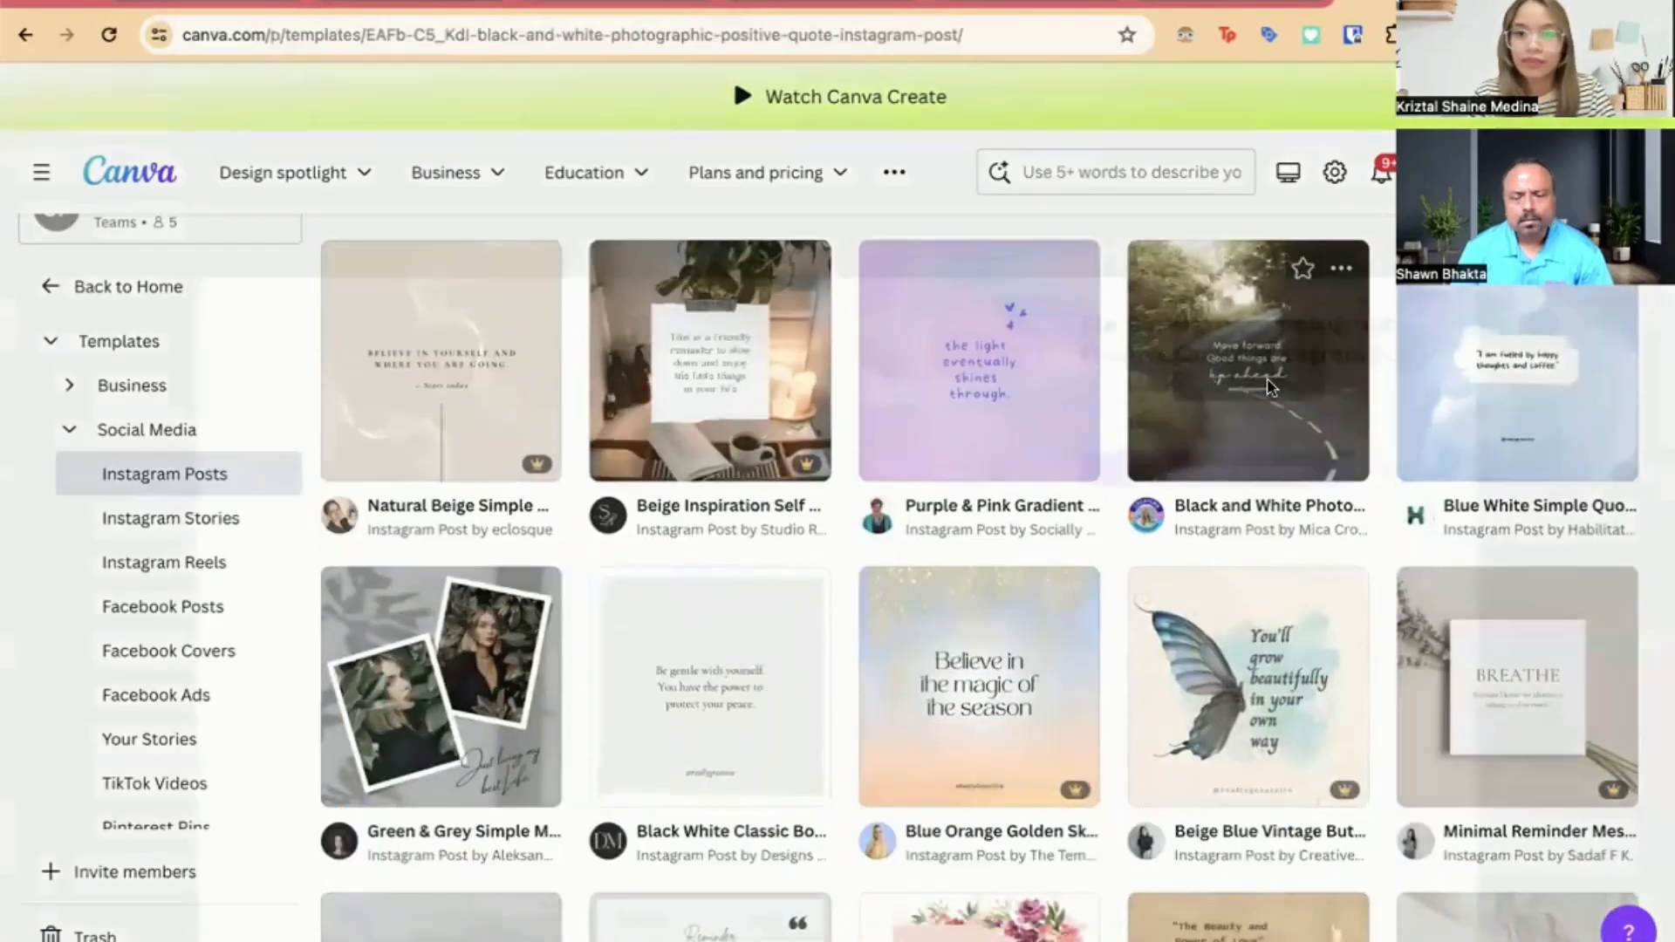
{"action": "left_click", "coordinate": [1260, 344]}
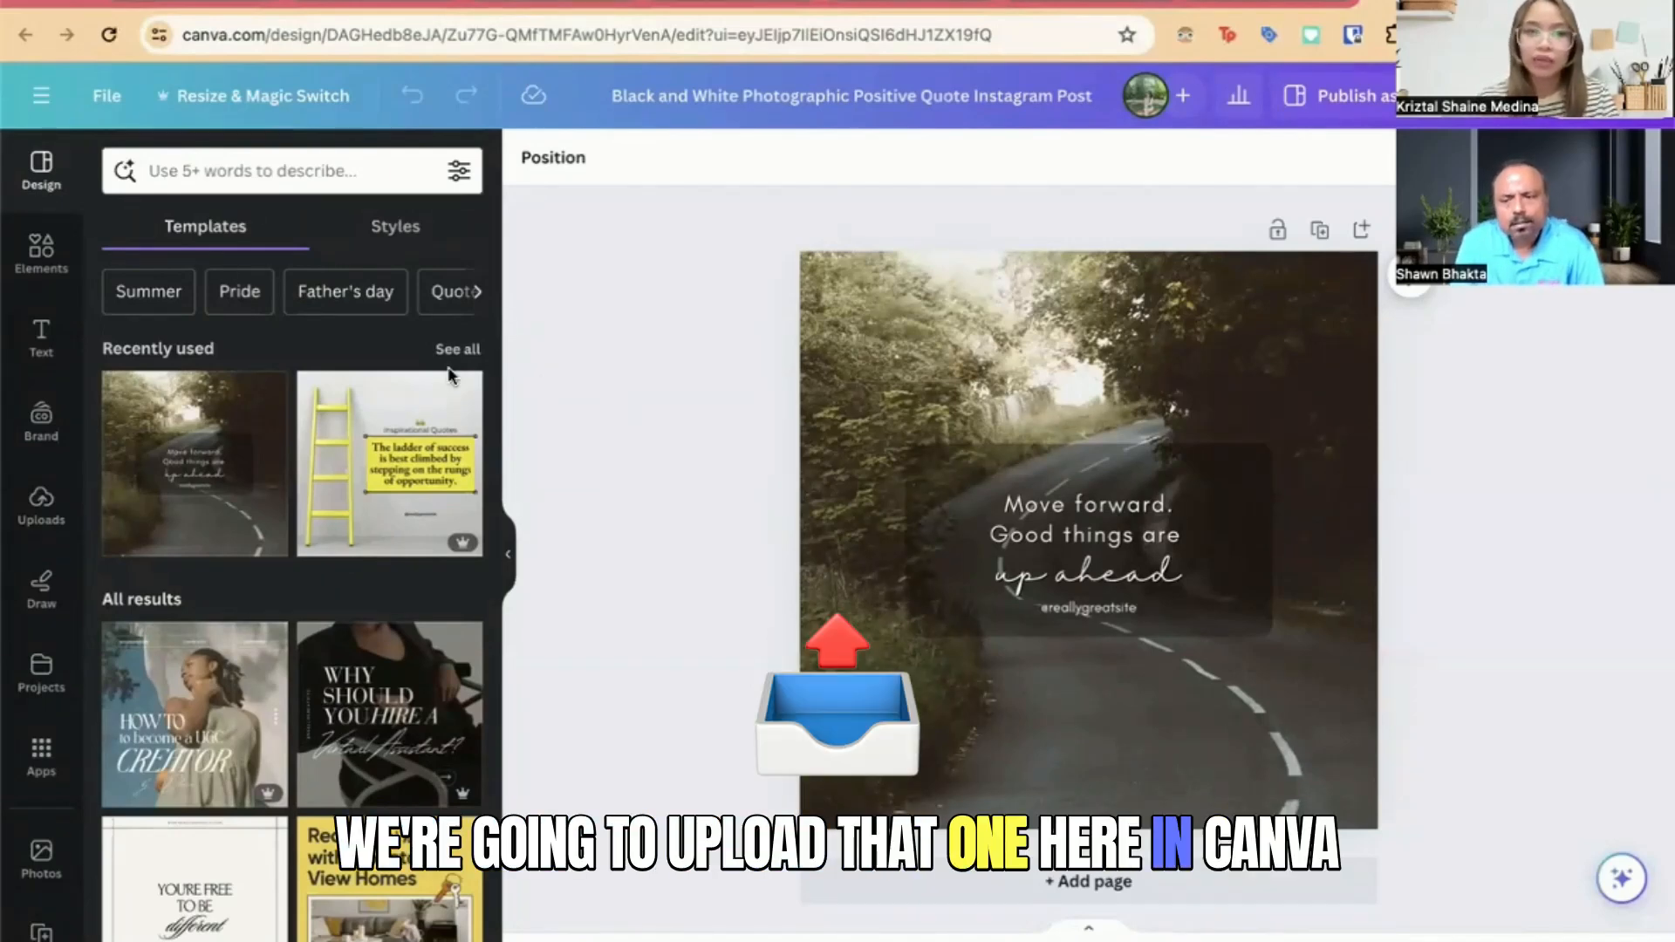
Step: Find the Bulk create app by searching the apps for "bulk" and upload the quotes data file to it
{"action": "left_click", "coordinate": [38, 755]}
{"action": "left_click", "coordinate": [270, 172]}
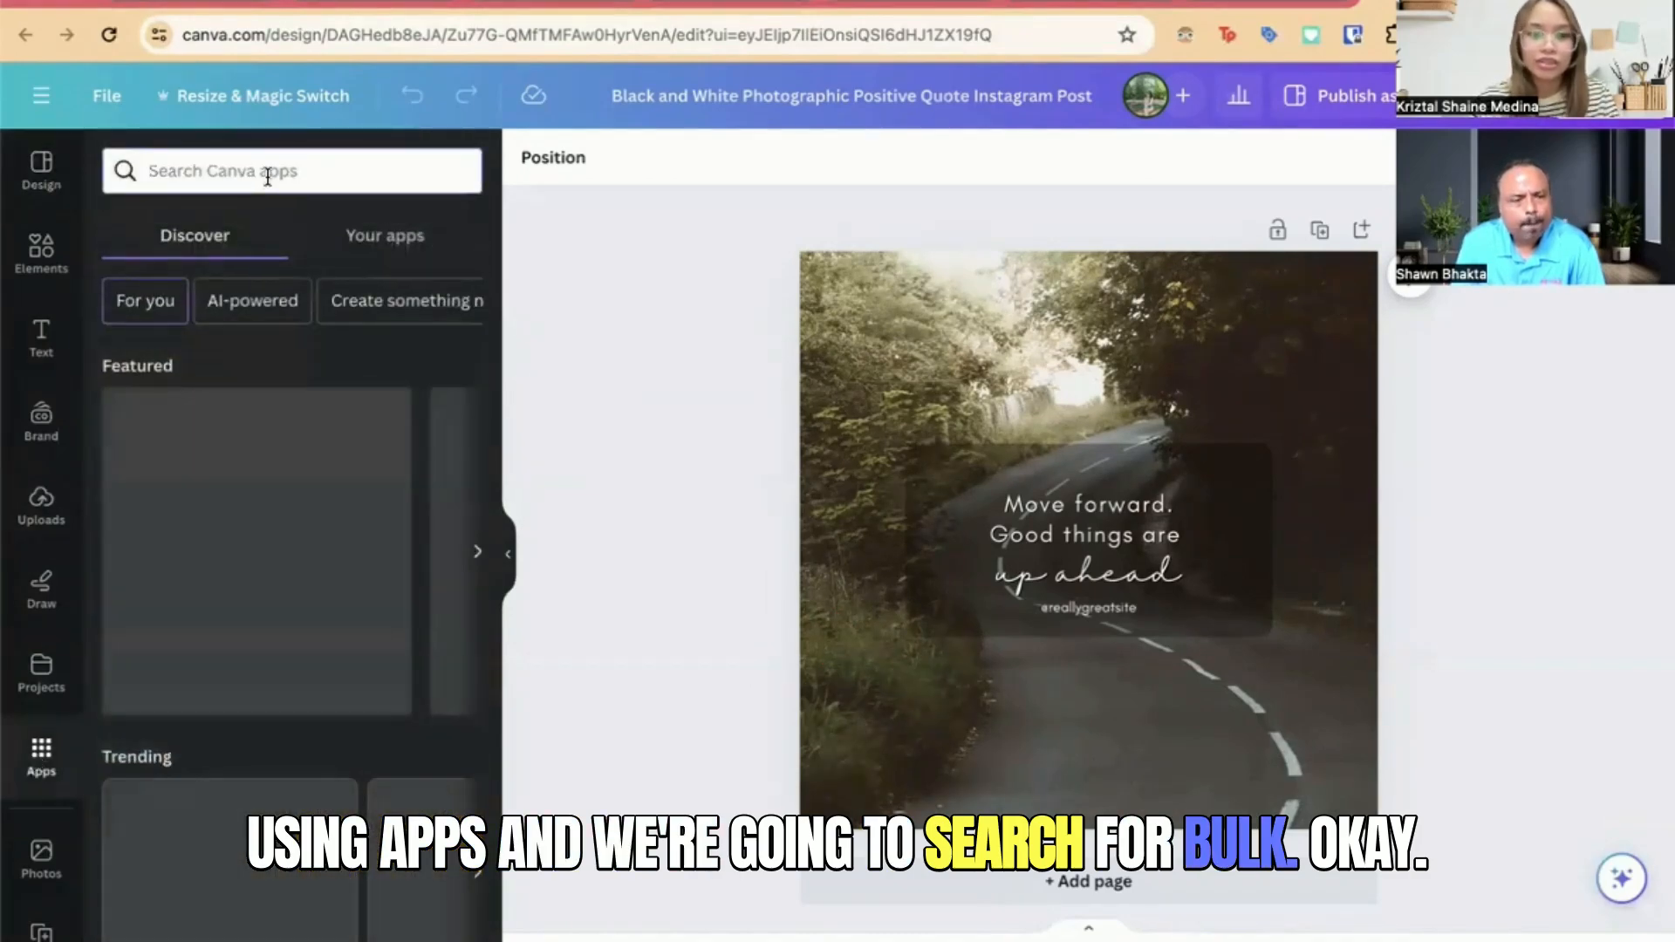
{"action": "type", "text": "bulk"}
{"action": "key", "text": "Return"}
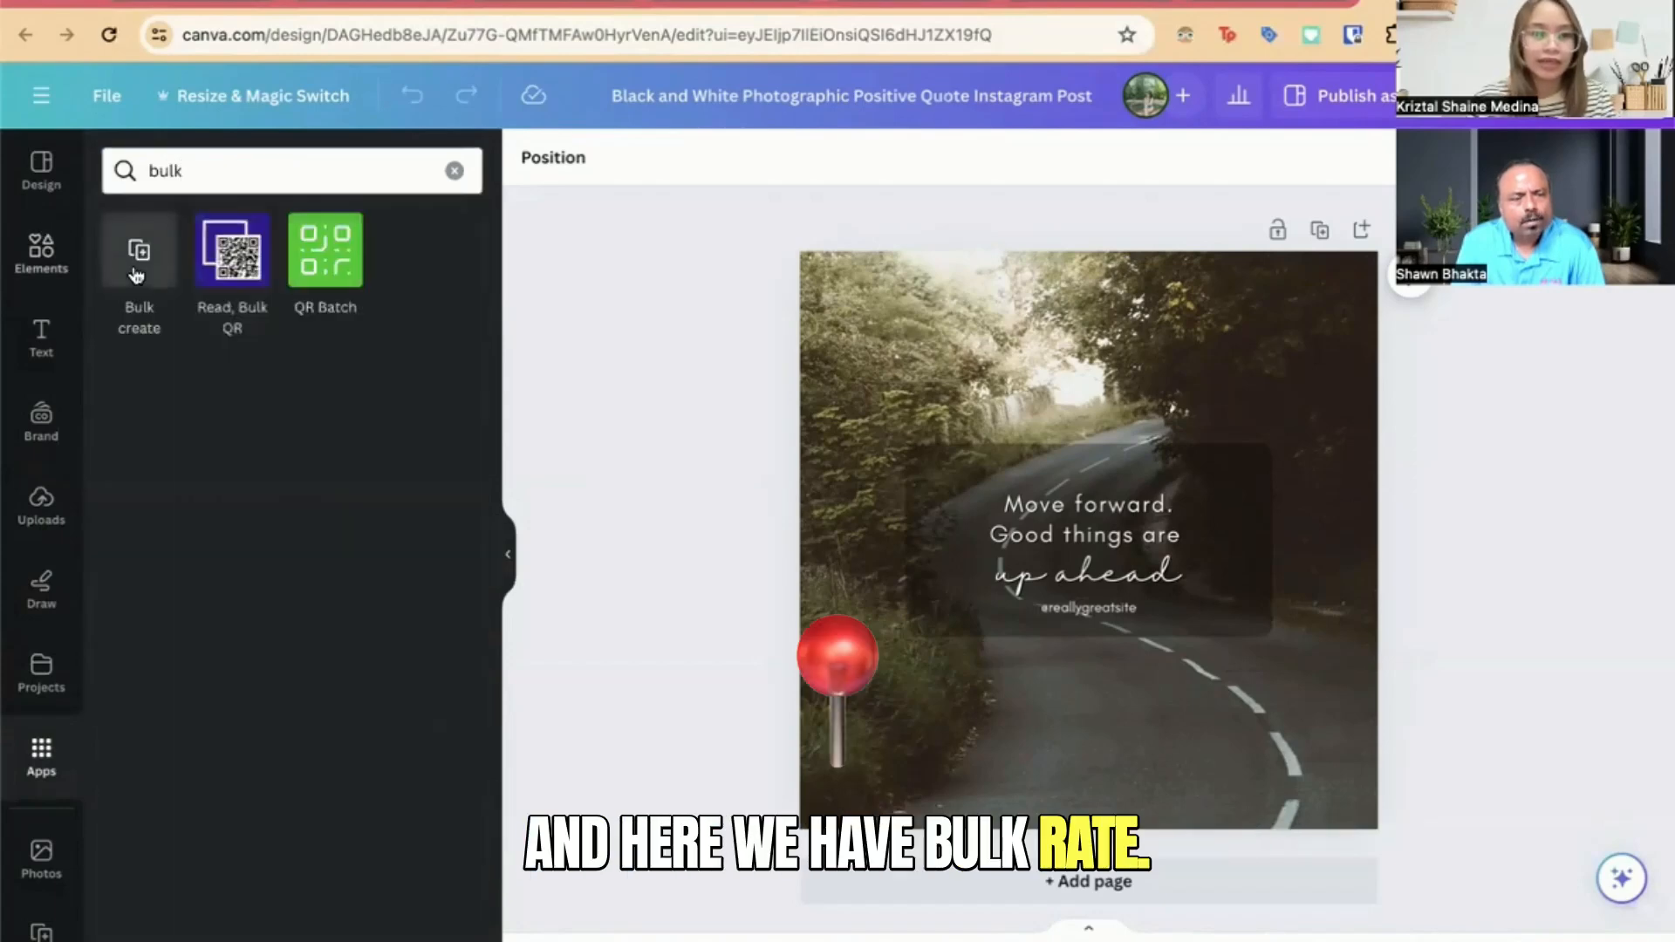
{"action": "left_click", "coordinate": [150, 255]}
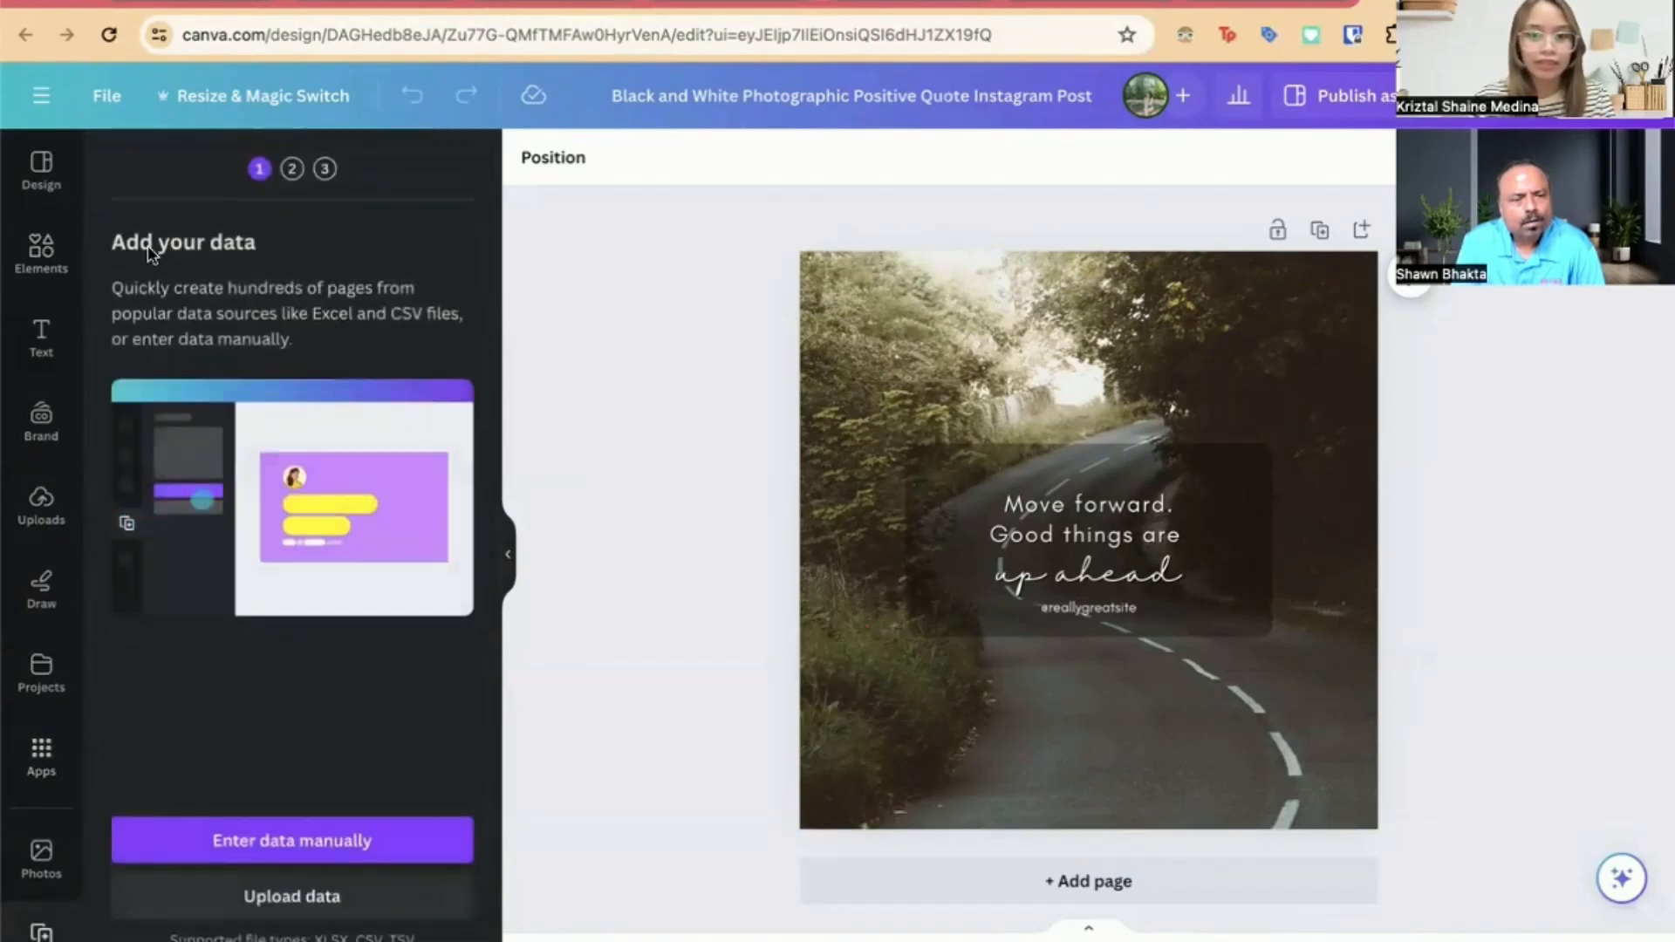
{"action": "left_click", "coordinate": [295, 898]}
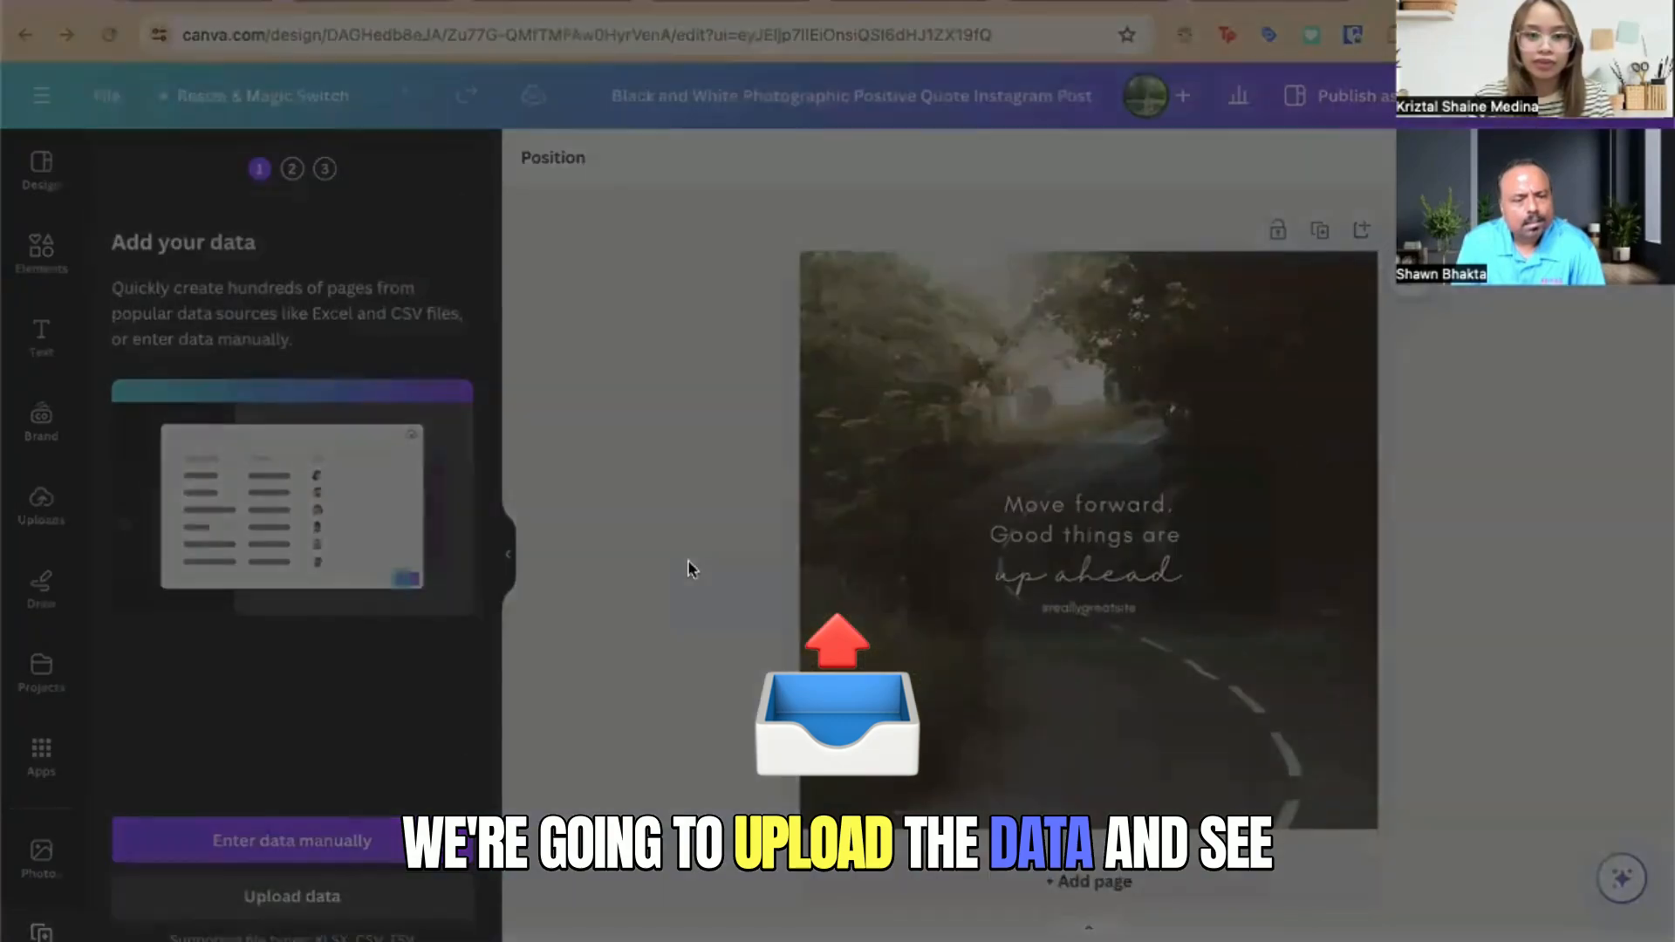
{"action": "double_click", "coordinate": [958, 192]}
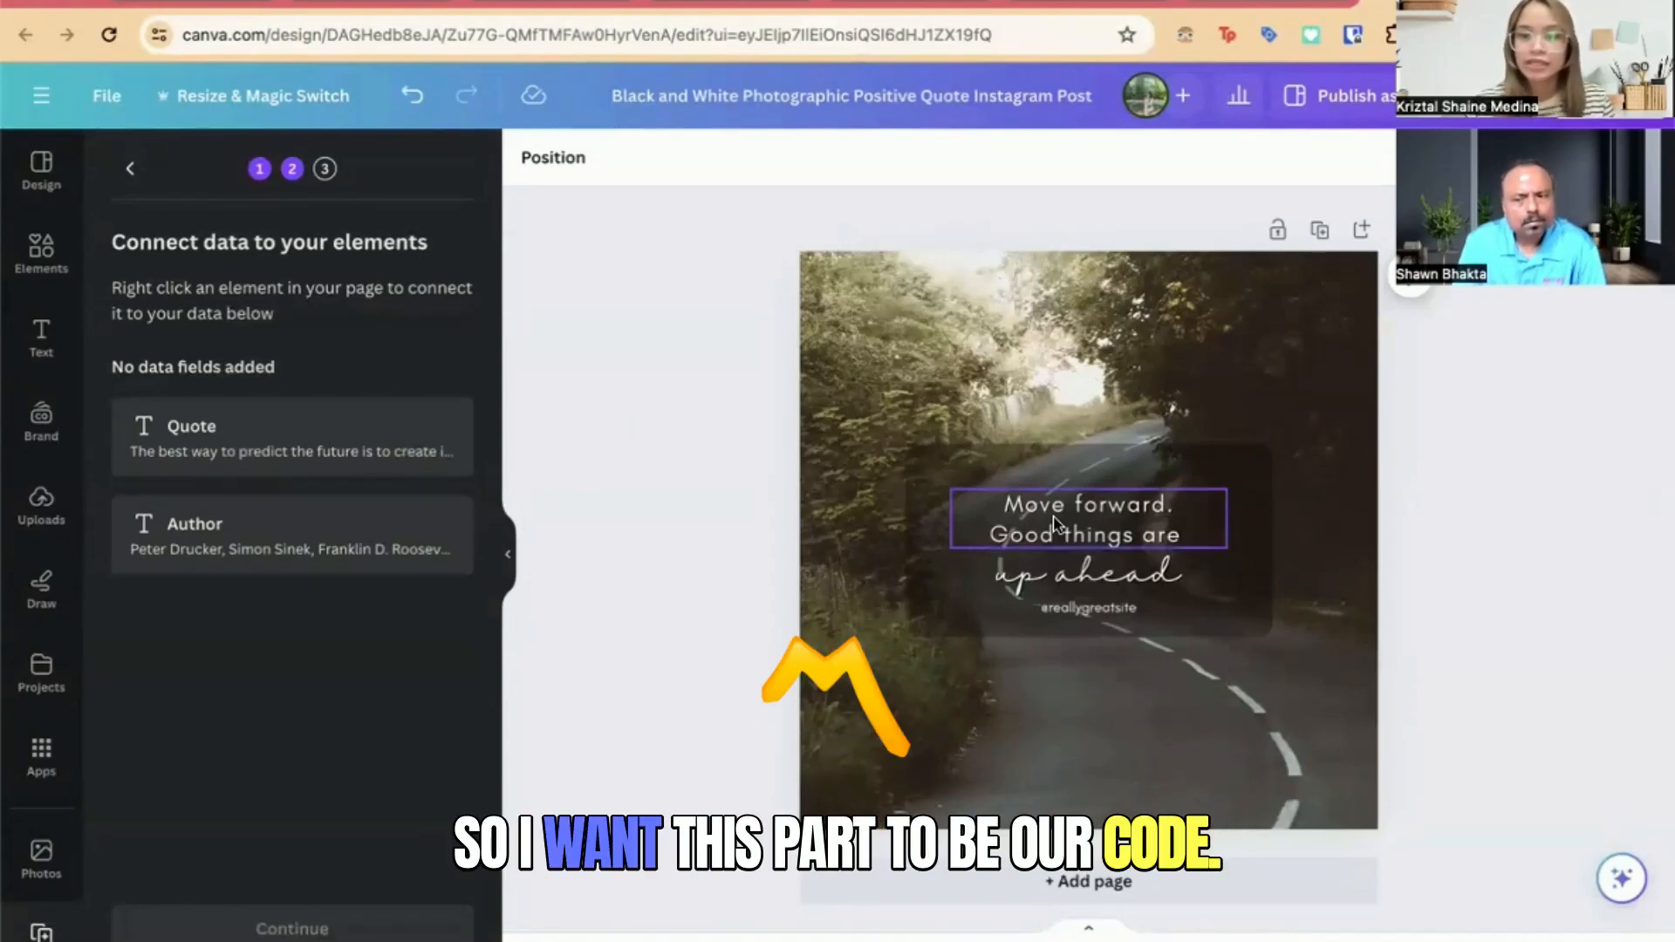
Step: Connect the "Move forward. Good things are" text to the Quote data field
{"action": "left_click", "coordinate": [1080, 529]}
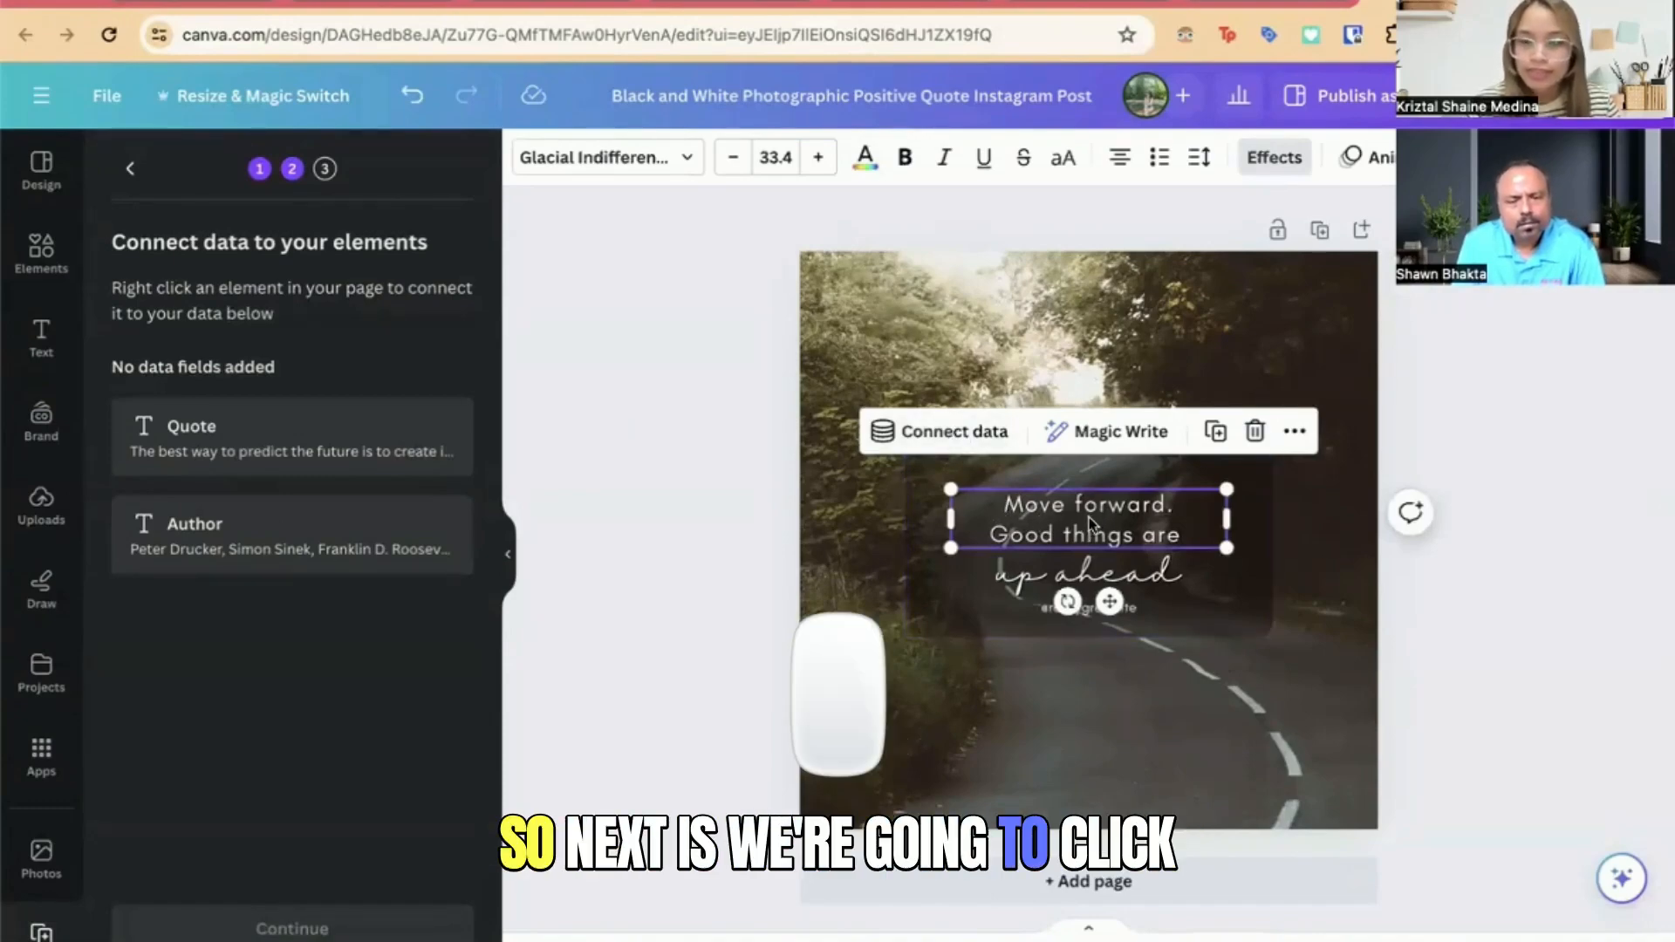
{"action": "left_click", "coordinate": [976, 436]}
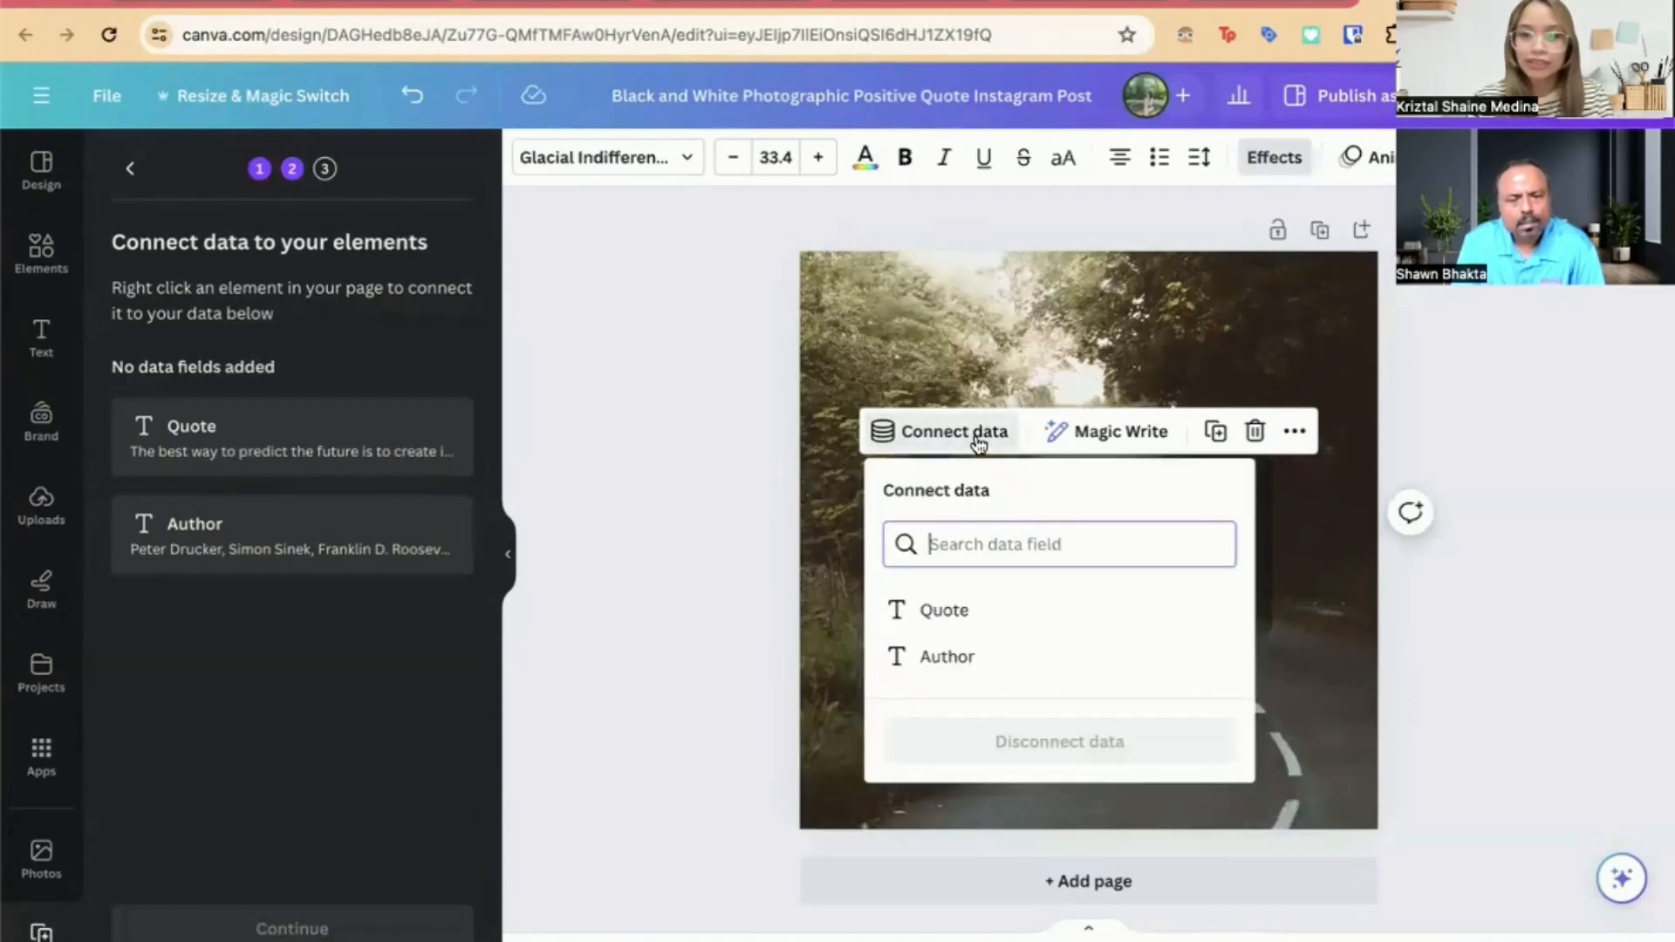
{"action": "left_click", "coordinate": [954, 620]}
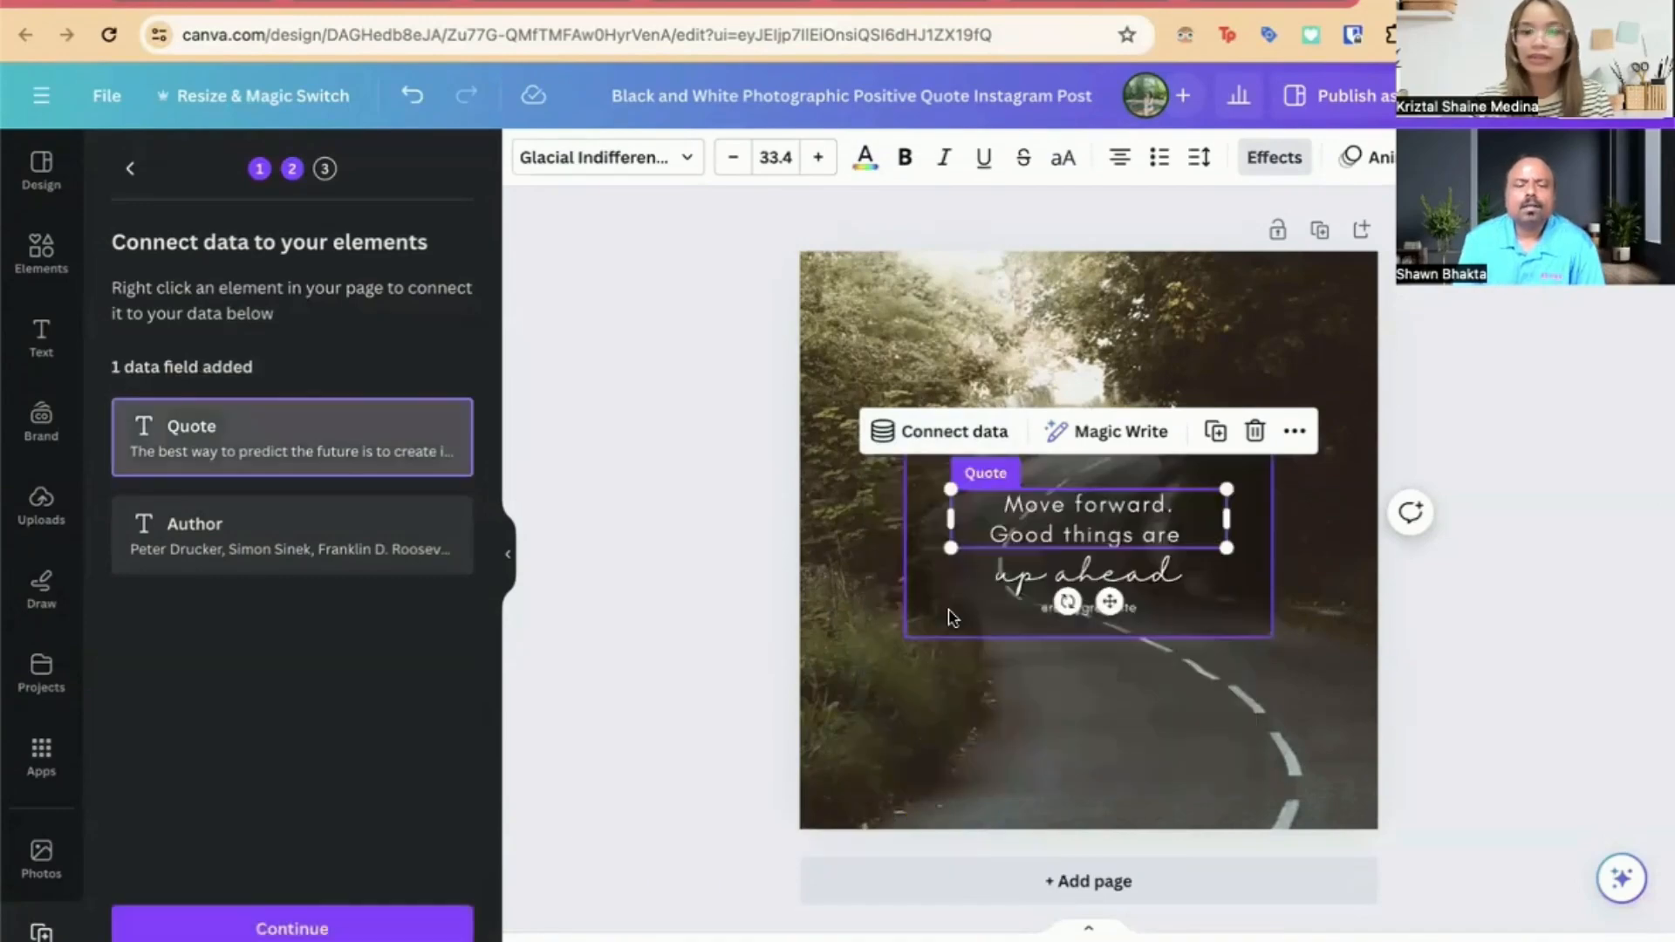
Step: Connect the script "up ahead" text to the Author data field
{"action": "left_click", "coordinate": [1226, 609]}
{"action": "left_click", "coordinate": [1113, 602]}
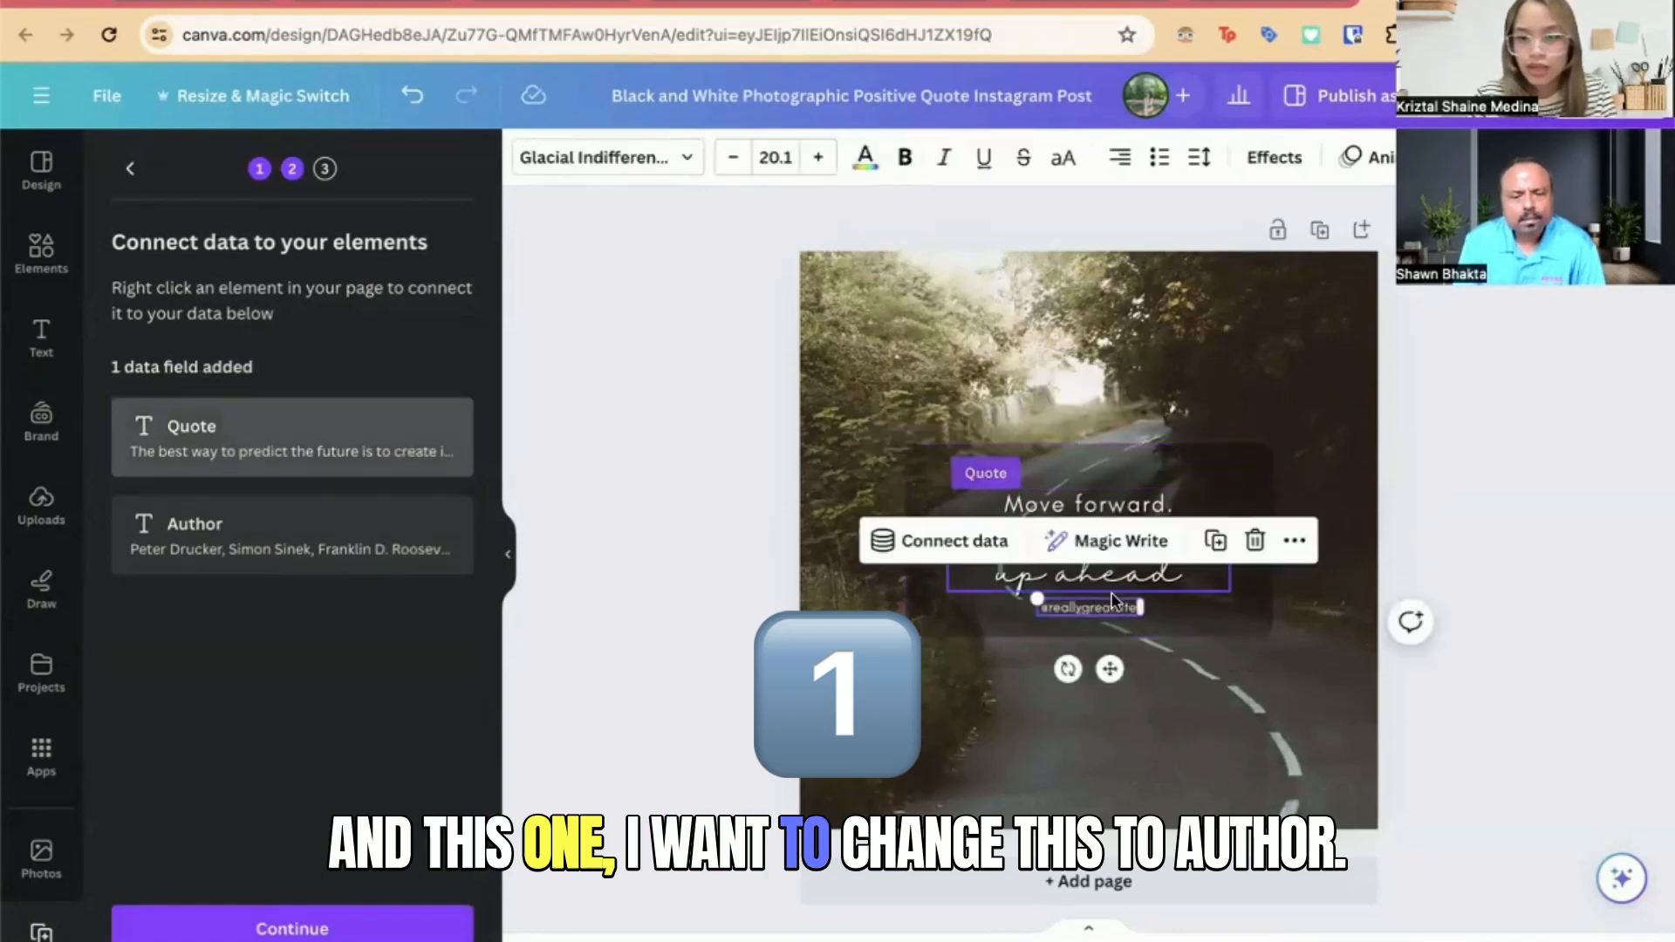
{"action": "left_click", "coordinate": [1100, 579]}
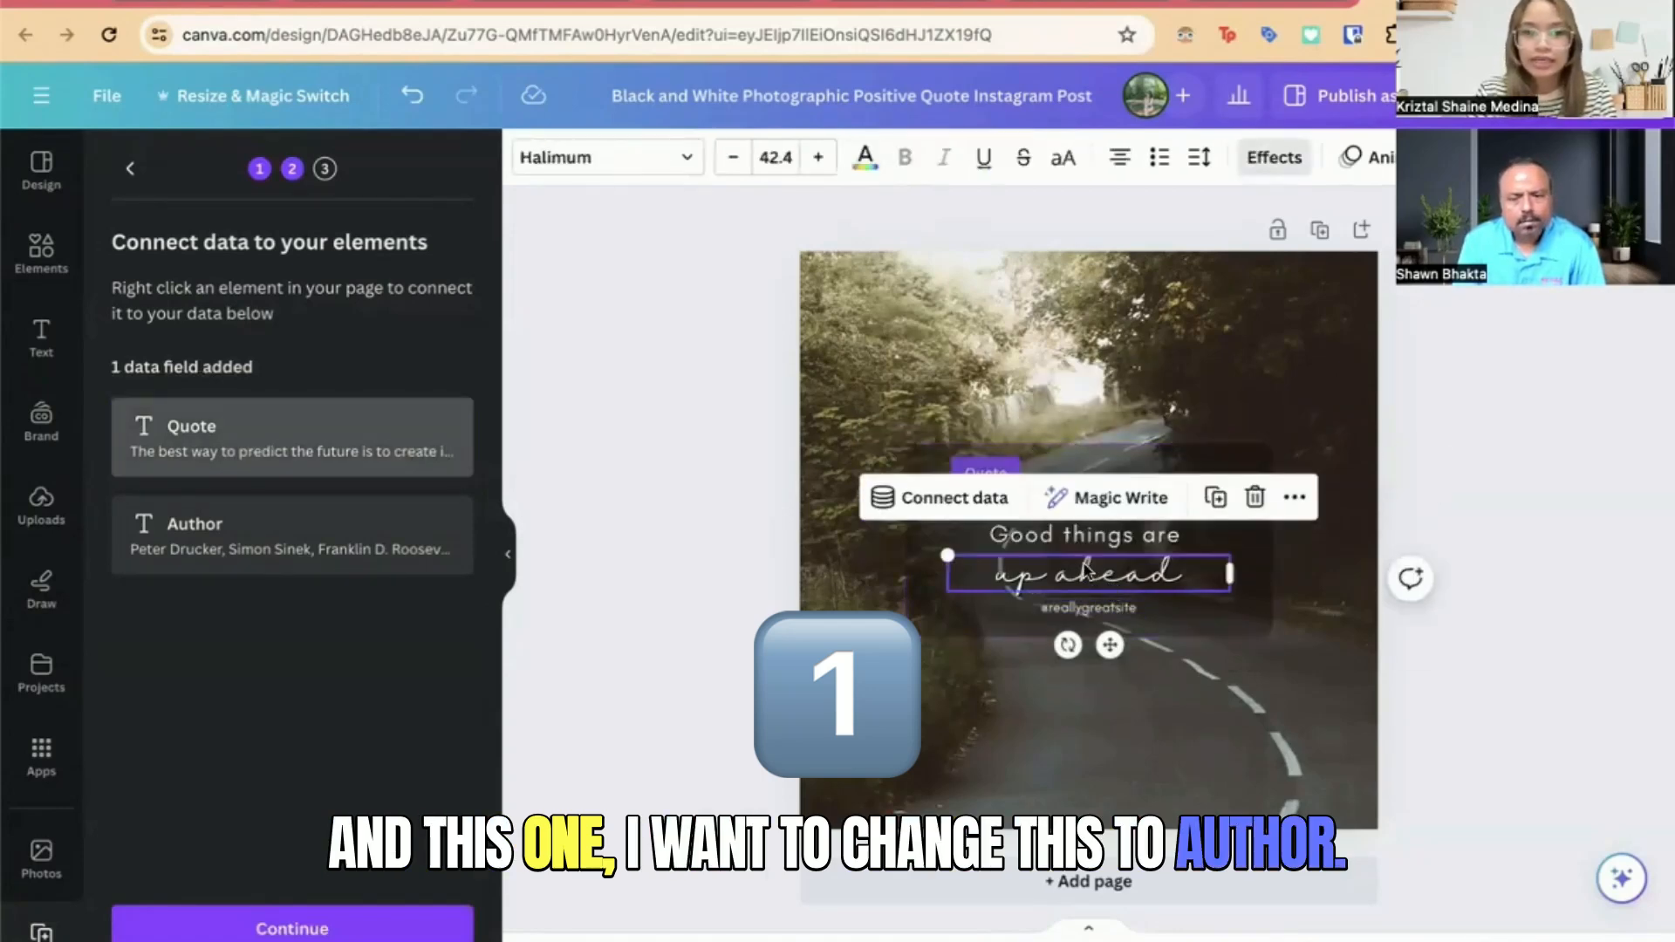
{"action": "left_click", "coordinate": [955, 497]}
{"action": "left_click", "coordinate": [951, 721]}
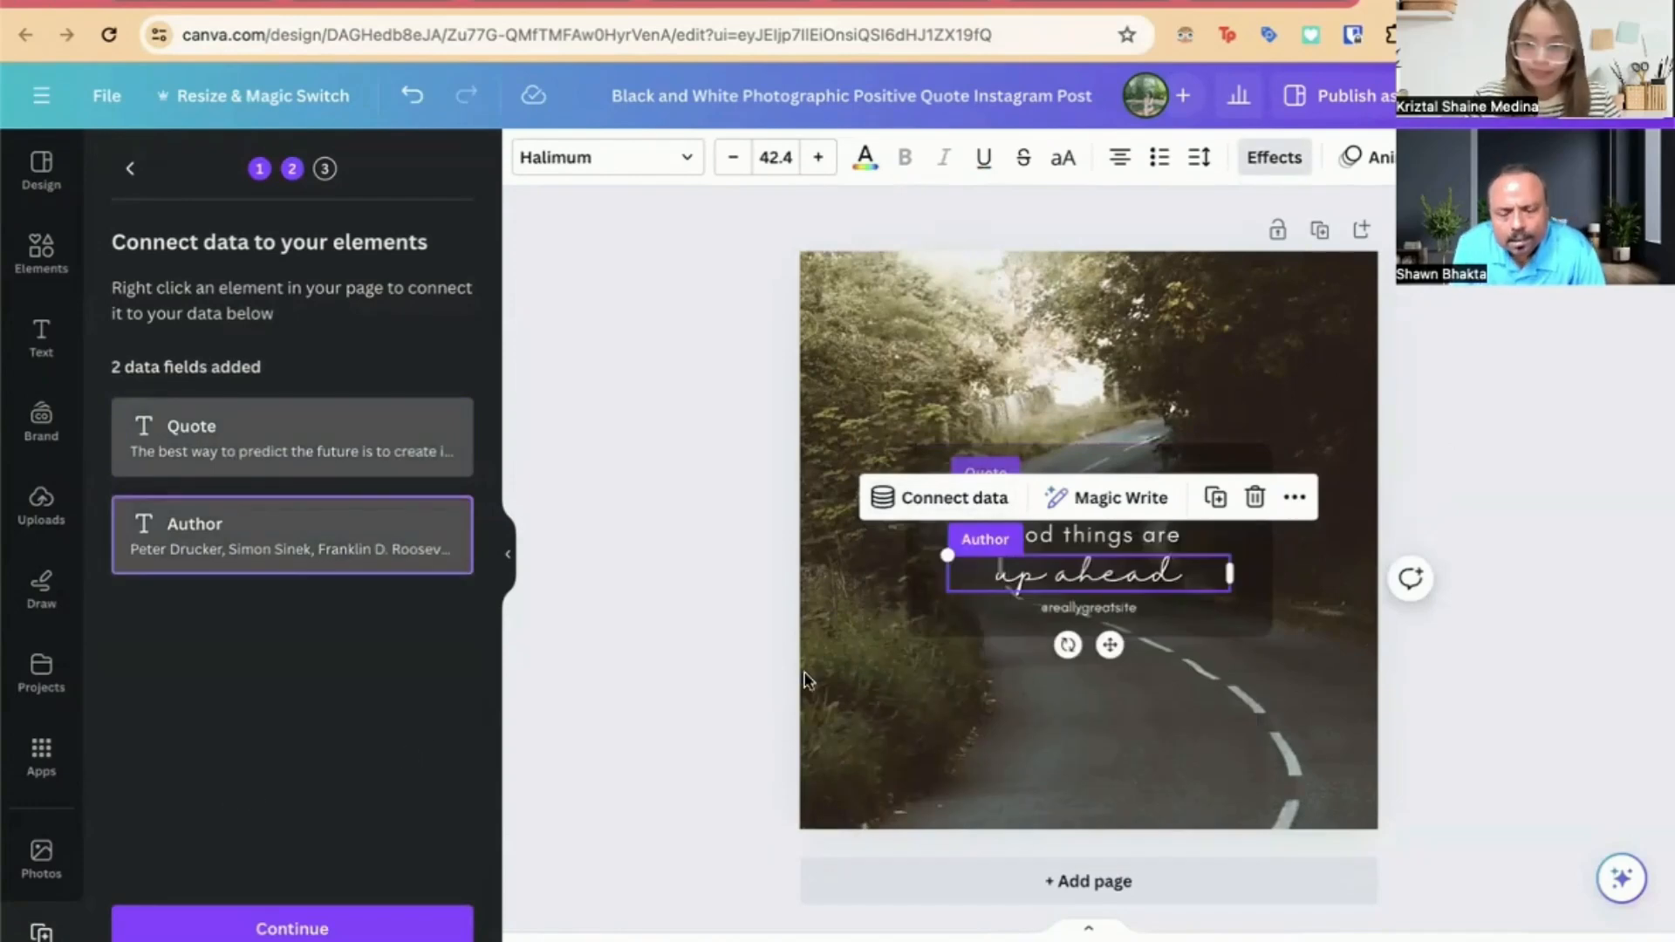
{"action": "left_click", "coordinate": [1110, 609]}
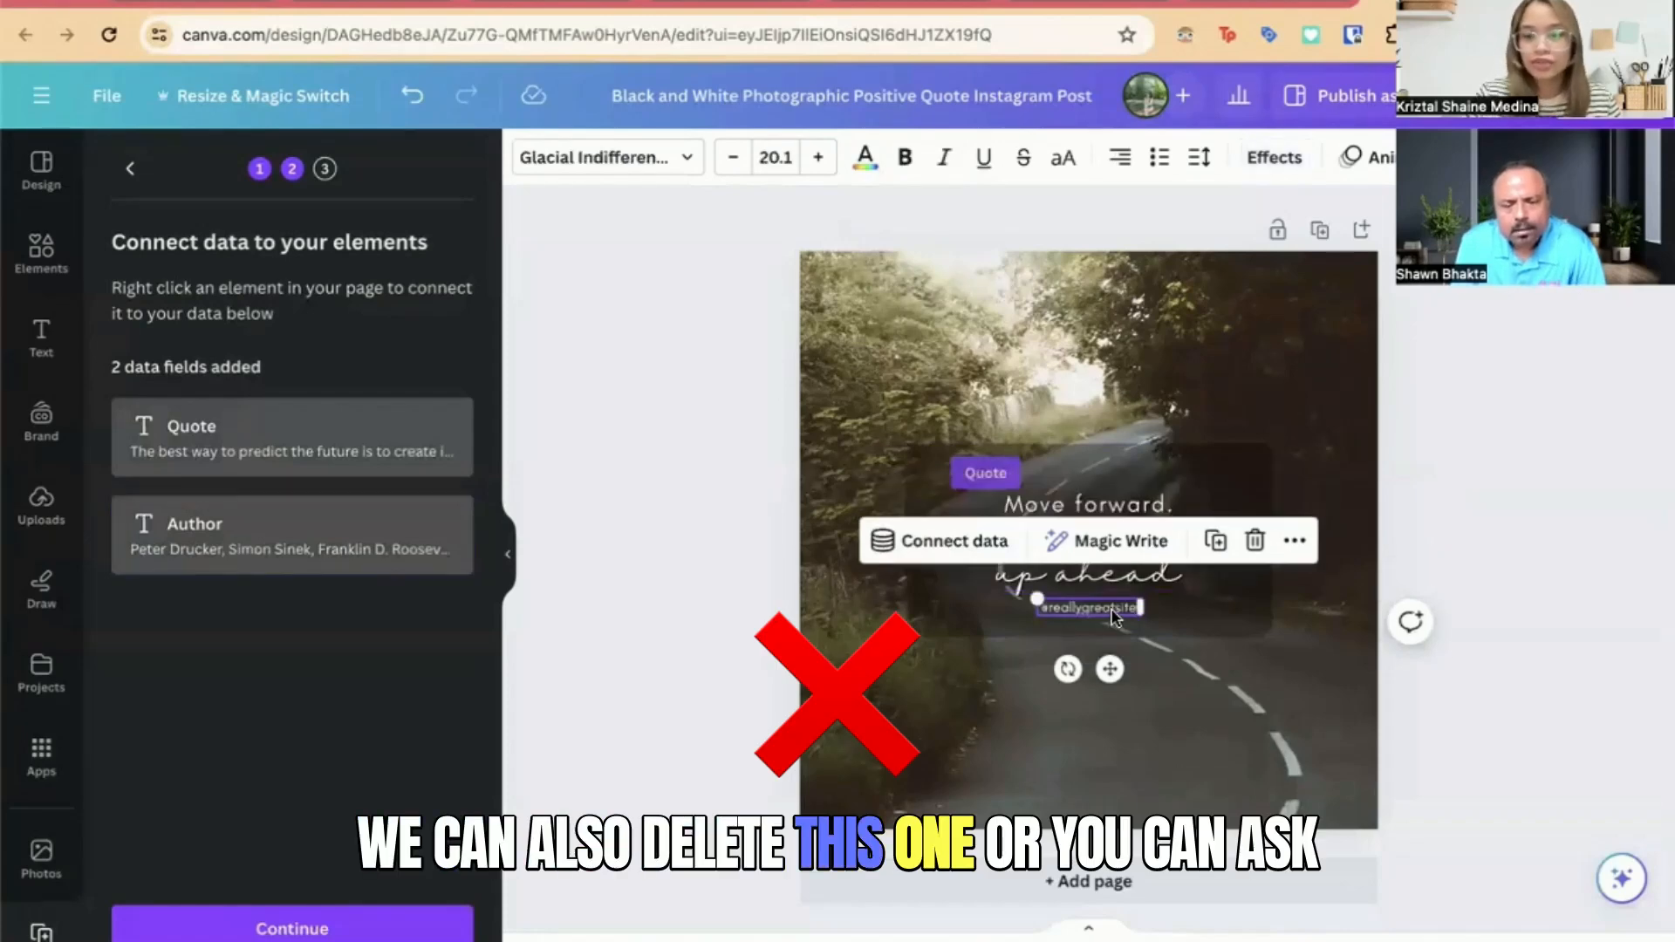
{"action": "key", "text": "Delete"}
{"action": "left_click", "coordinate": [293, 927]}
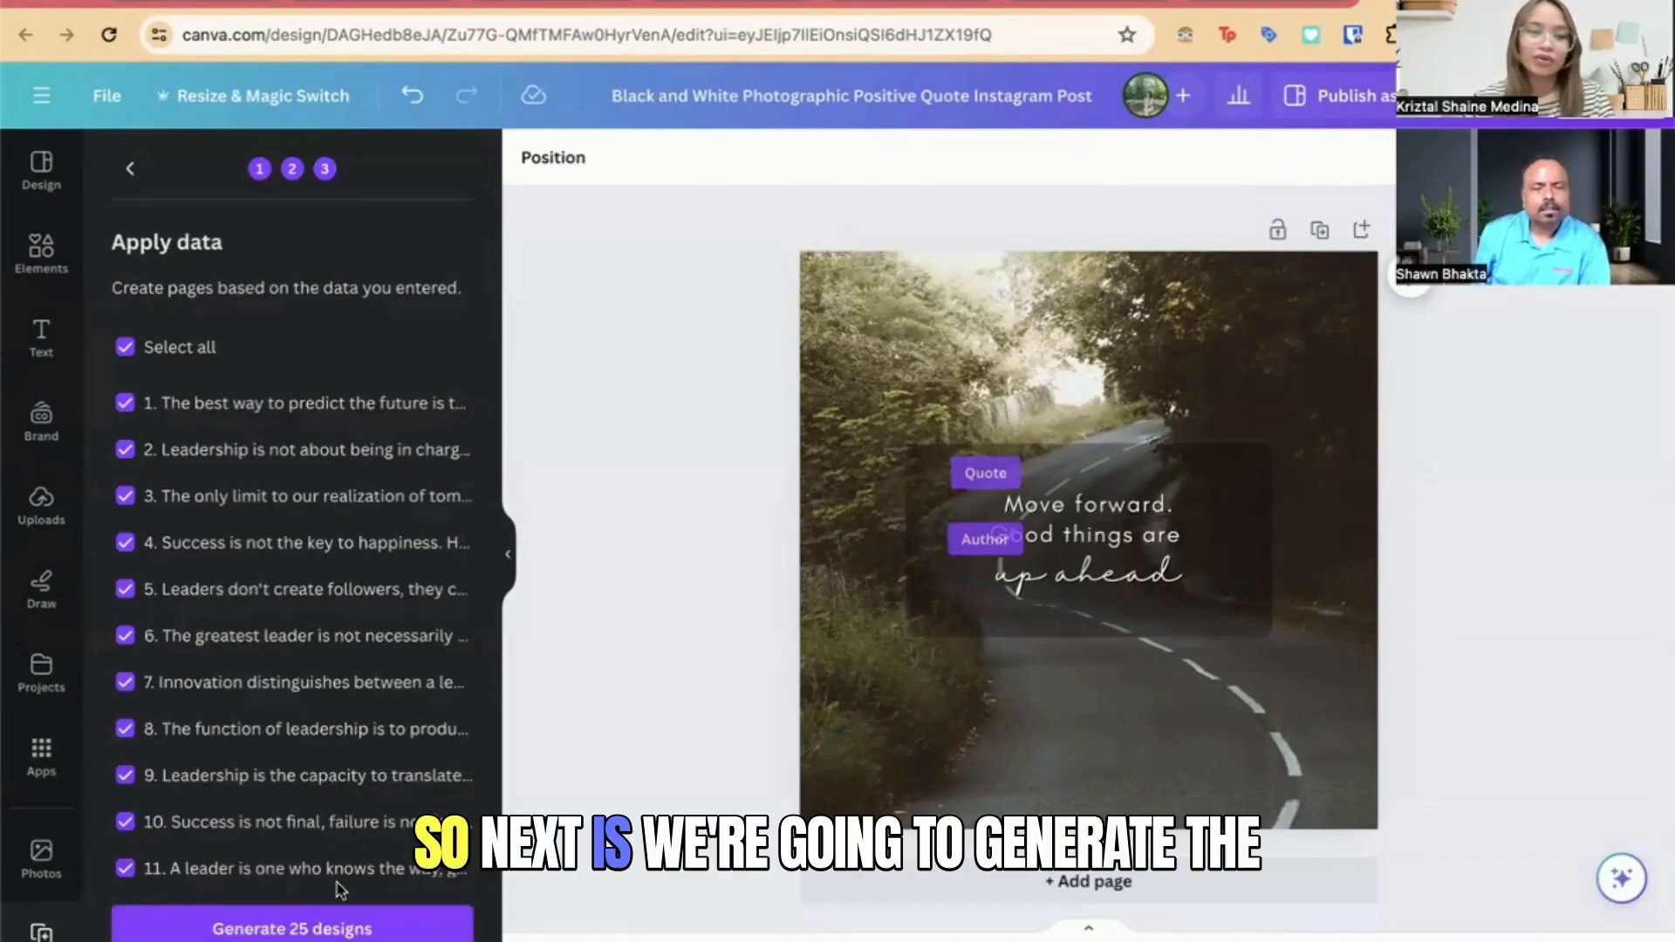
{"action": "left_click", "coordinate": [301, 931]}
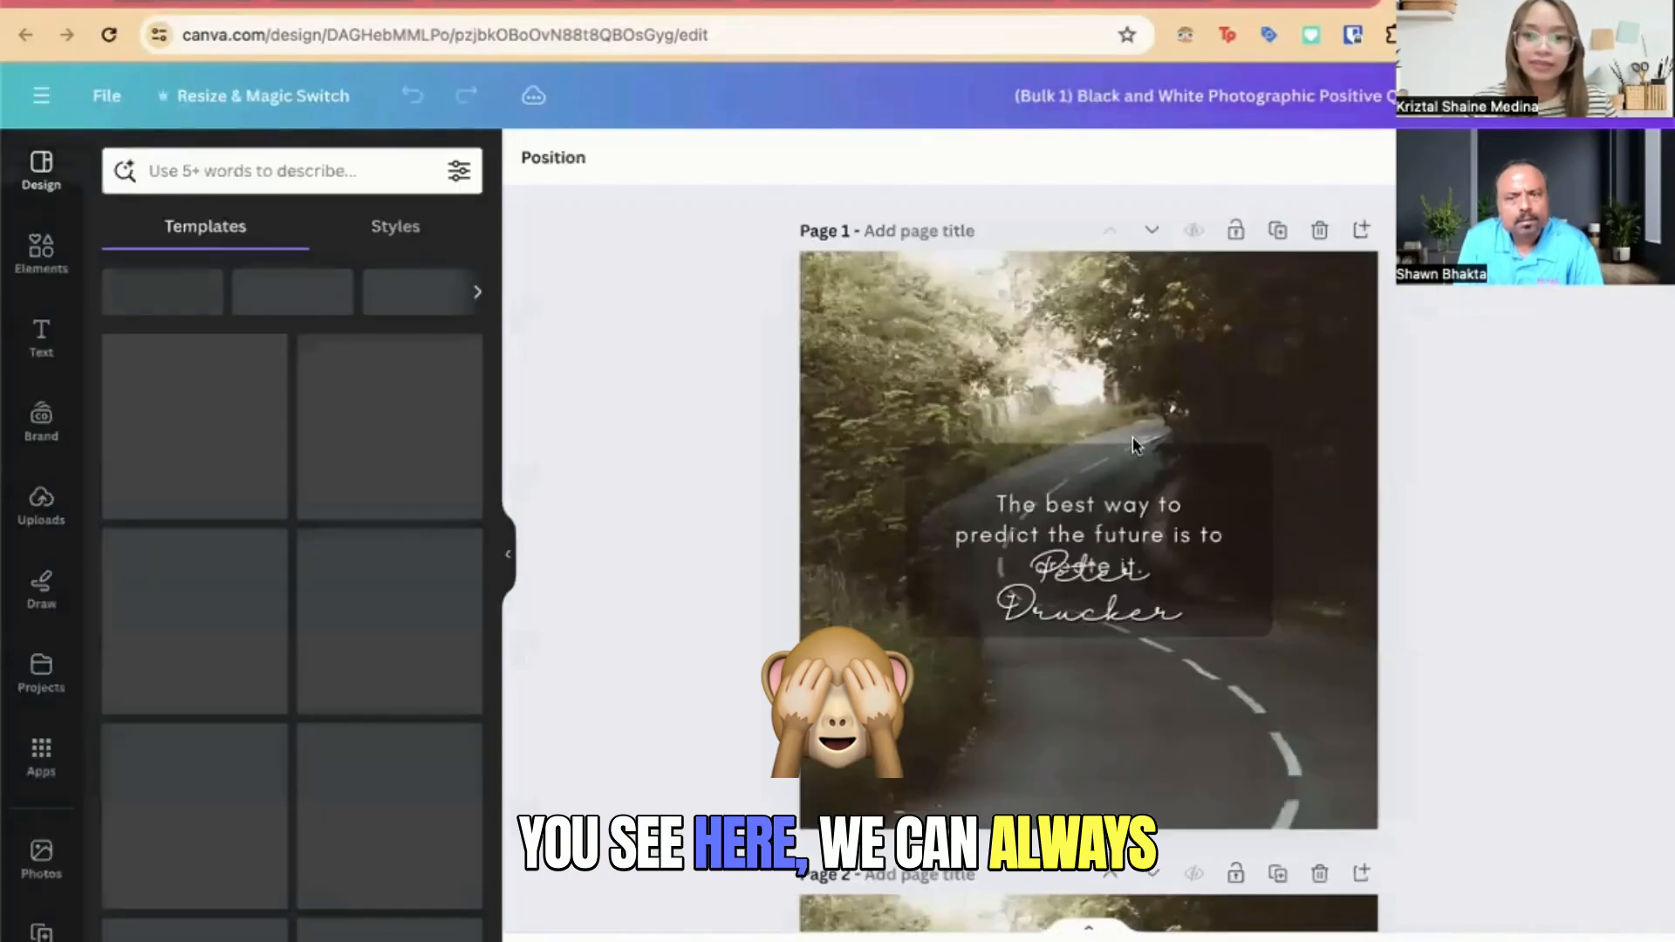
Step: Move the author name on page 1 down below the quote's dark box so they no longer overlap
{"action": "scroll", "coordinate": [1119, 602], "scroll_direction": "down", "scroll_amount": 5}
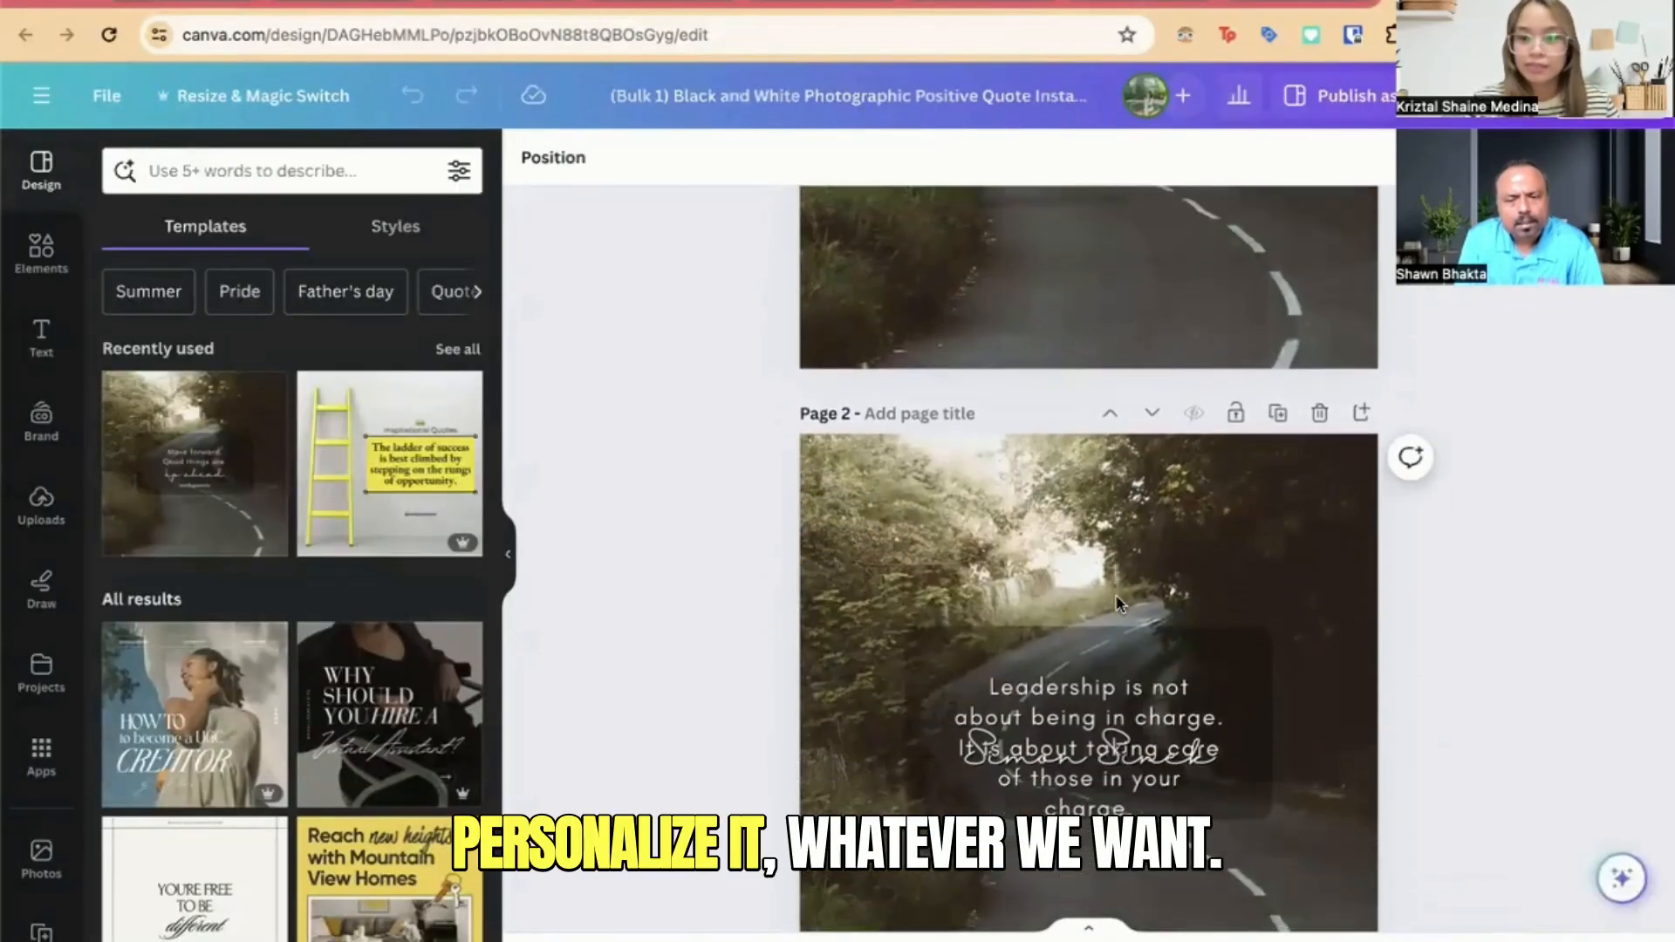
{"action": "scroll", "coordinate": [1120, 615], "scroll_direction": "up", "scroll_amount": 4}
{"action": "left_click", "coordinate": [1097, 416]}
{"action": "left_click_drag", "start_coordinate": [1097, 416], "coordinate": [1100, 527]}
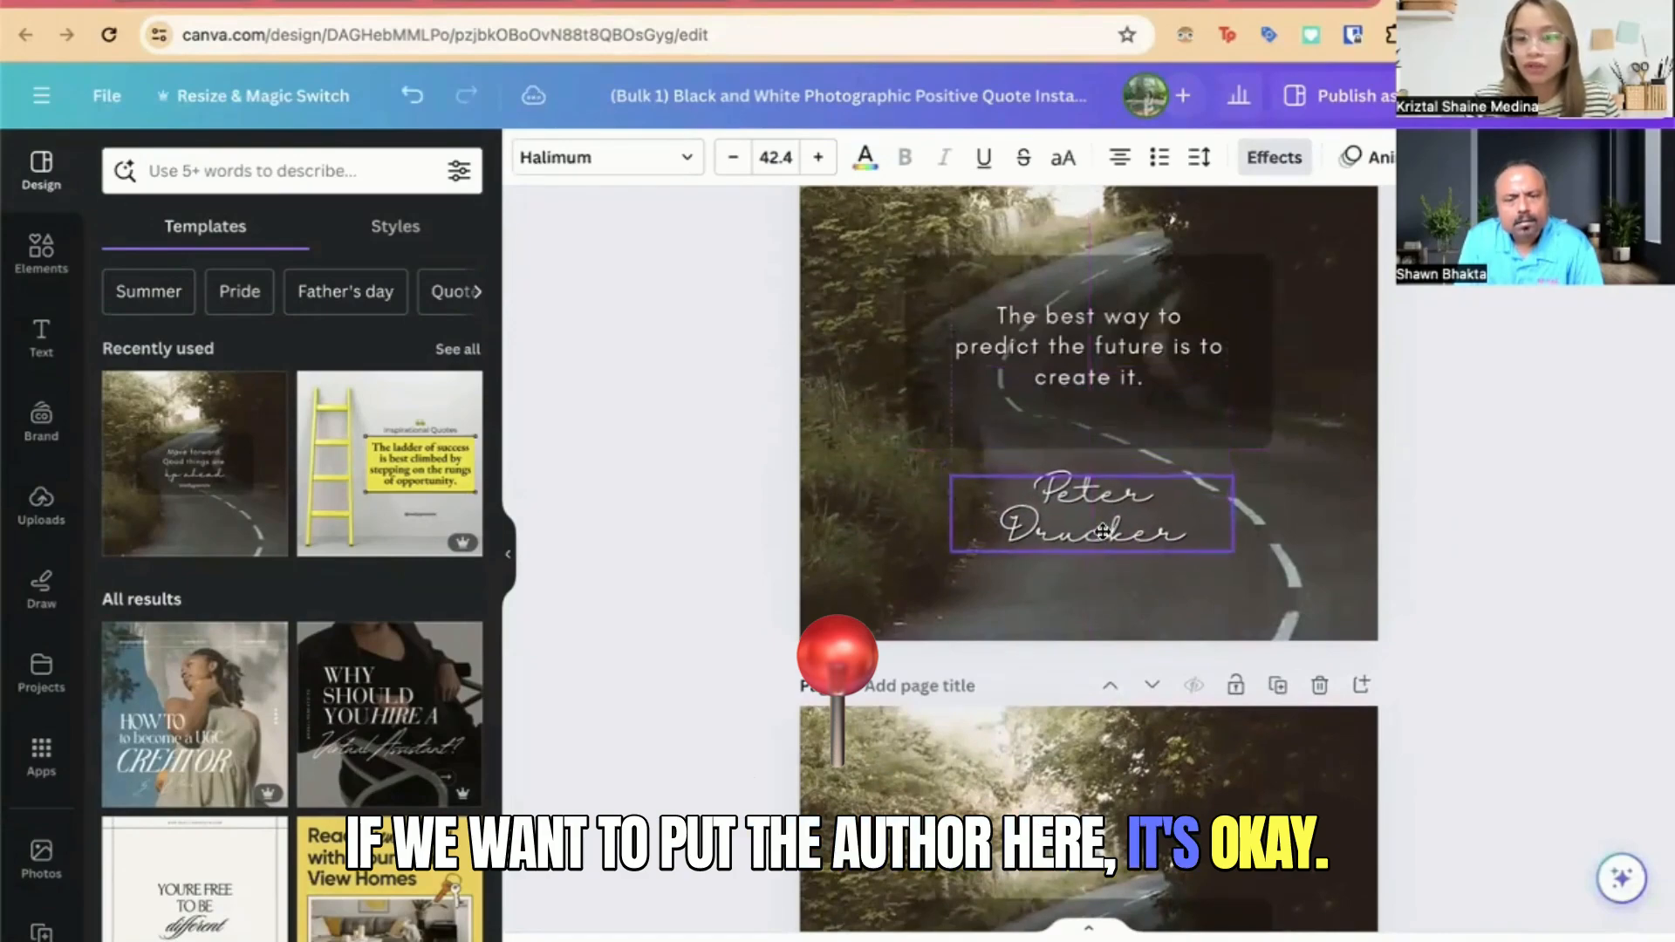
{"action": "double_click", "coordinate": [1125, 494]}
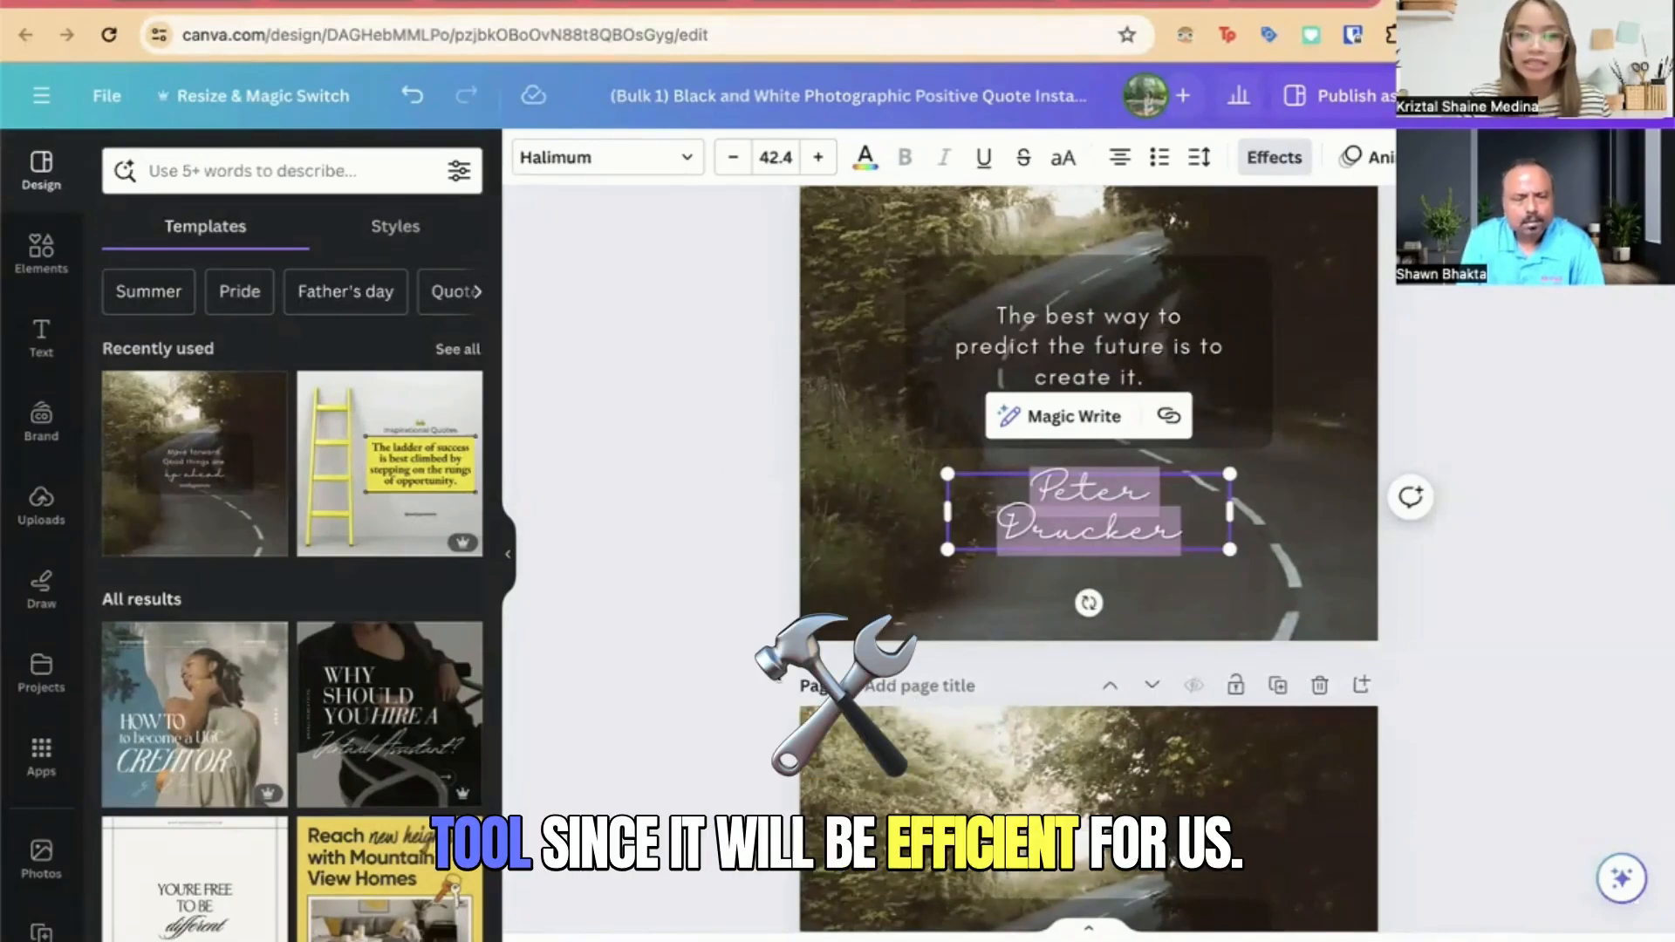
{"action": "left_click", "coordinate": [731, 647]}
Step: Move the author name on page 2 down to just below the last line of the quote
{"action": "scroll", "coordinate": [731, 647], "scroll_direction": "down", "scroll_amount": 5}
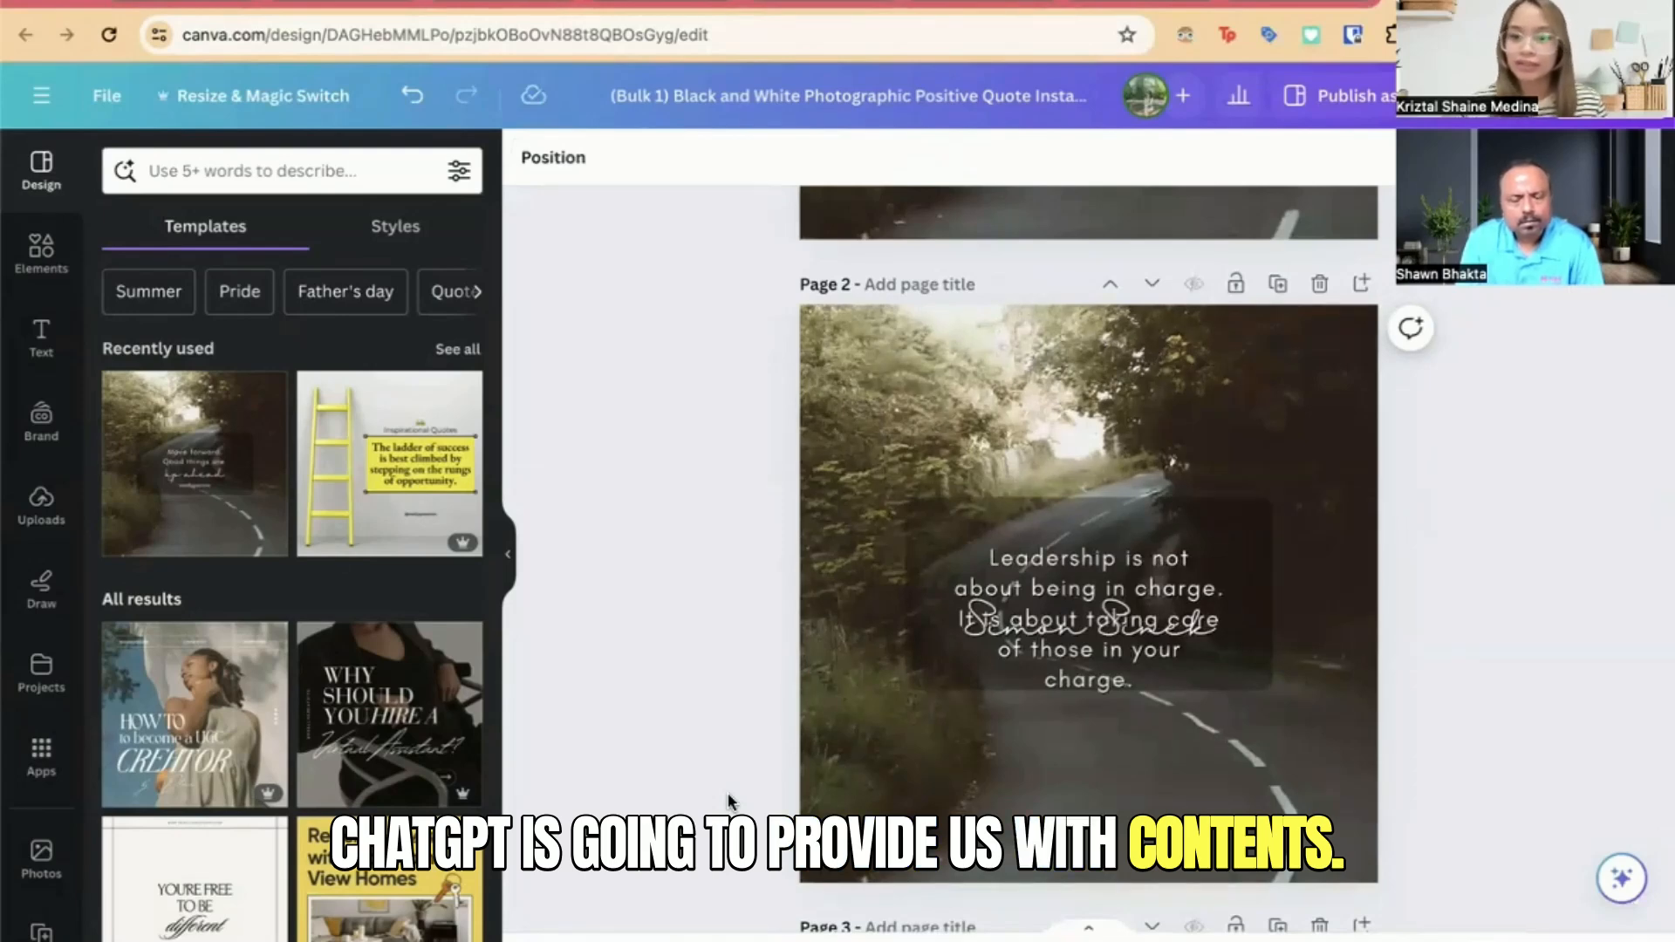
{"action": "left_click_drag", "start_coordinate": [1091, 621], "coordinate": [1090, 728]}
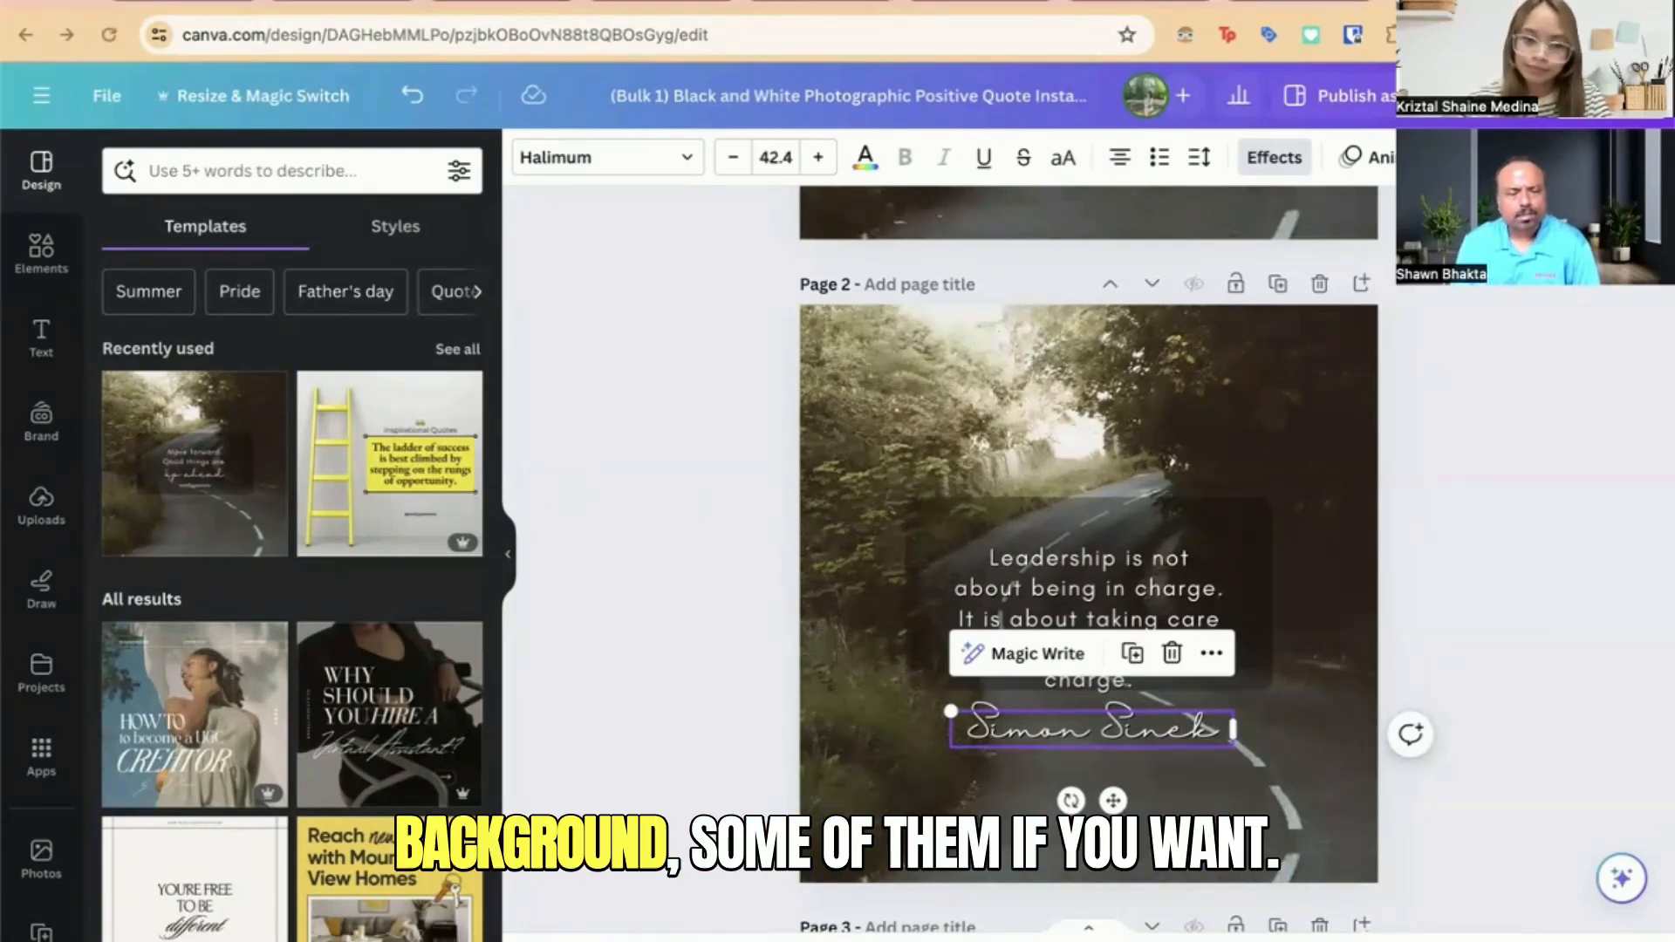
Step: Move the quote text on page 2 up so that it sits centred inside its dark box
{"action": "left_click", "coordinate": [1134, 452]}
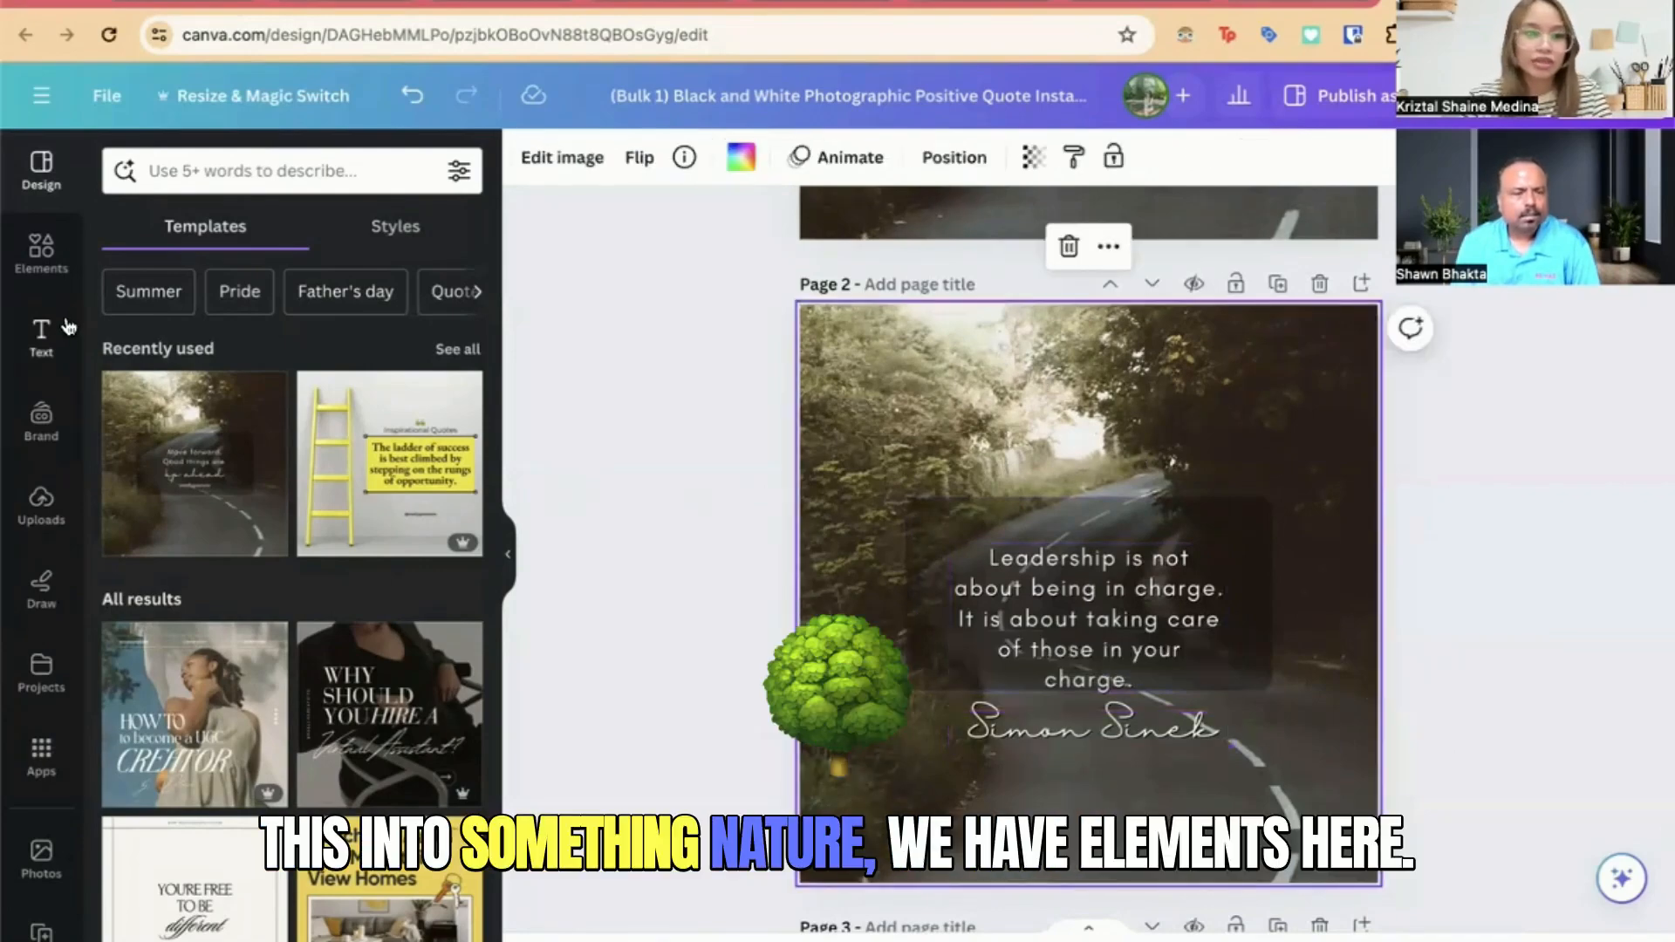
{"action": "left_click", "coordinate": [41, 253]}
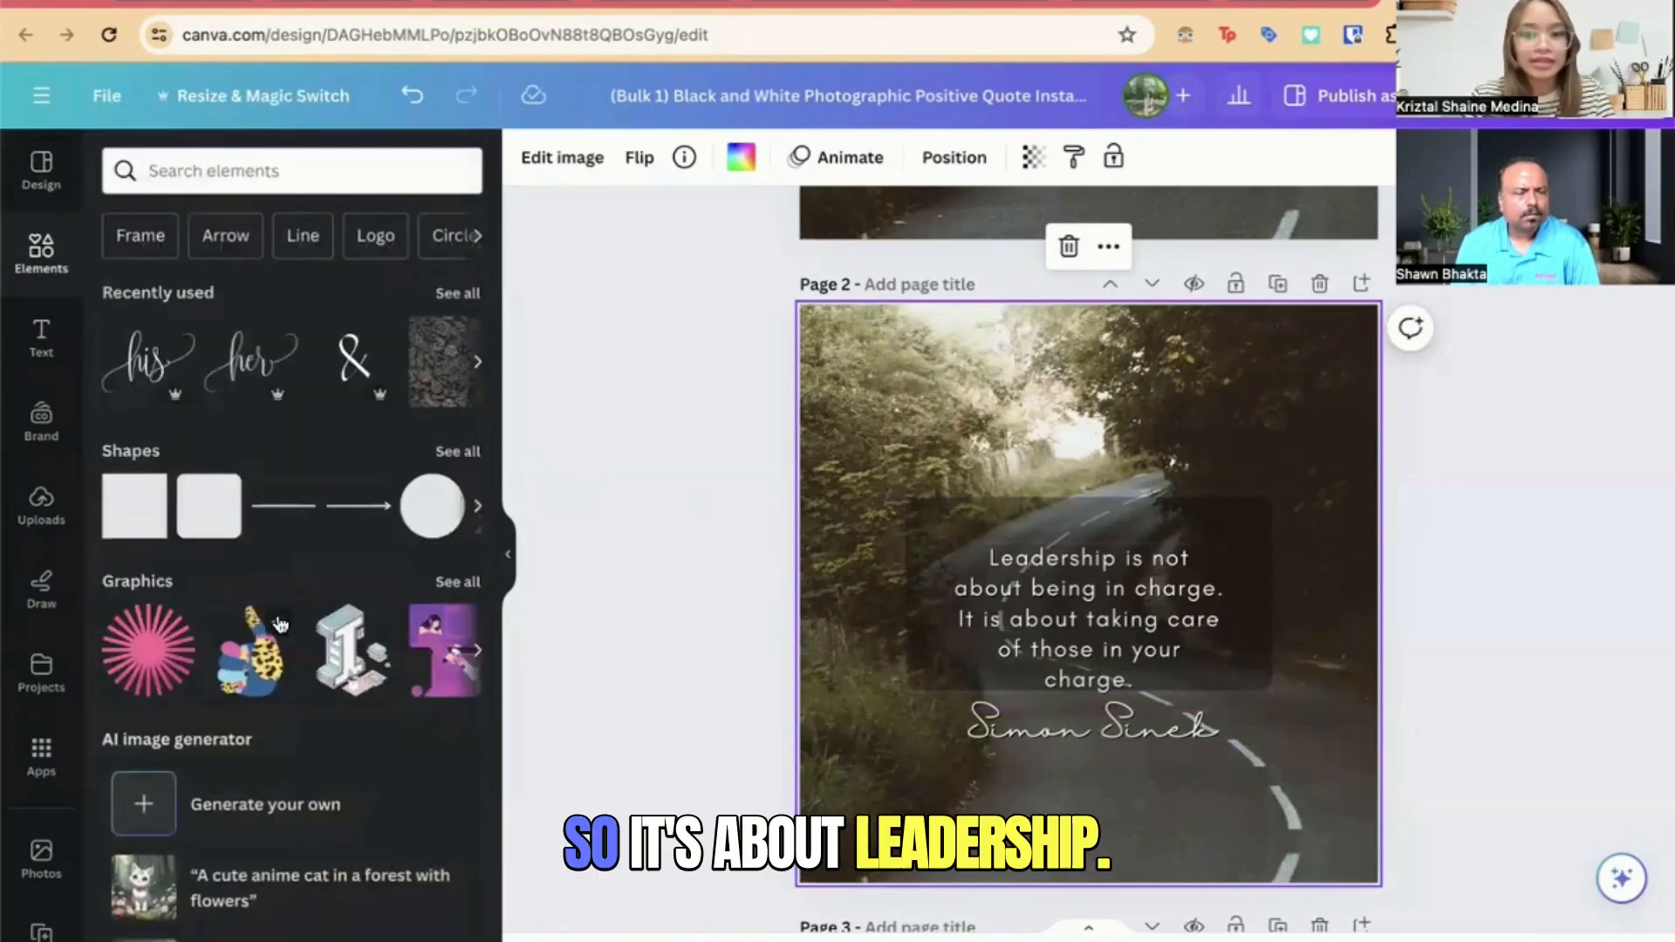
{"action": "left_click_drag", "start_coordinate": [1104, 604], "coordinate": [1104, 580]}
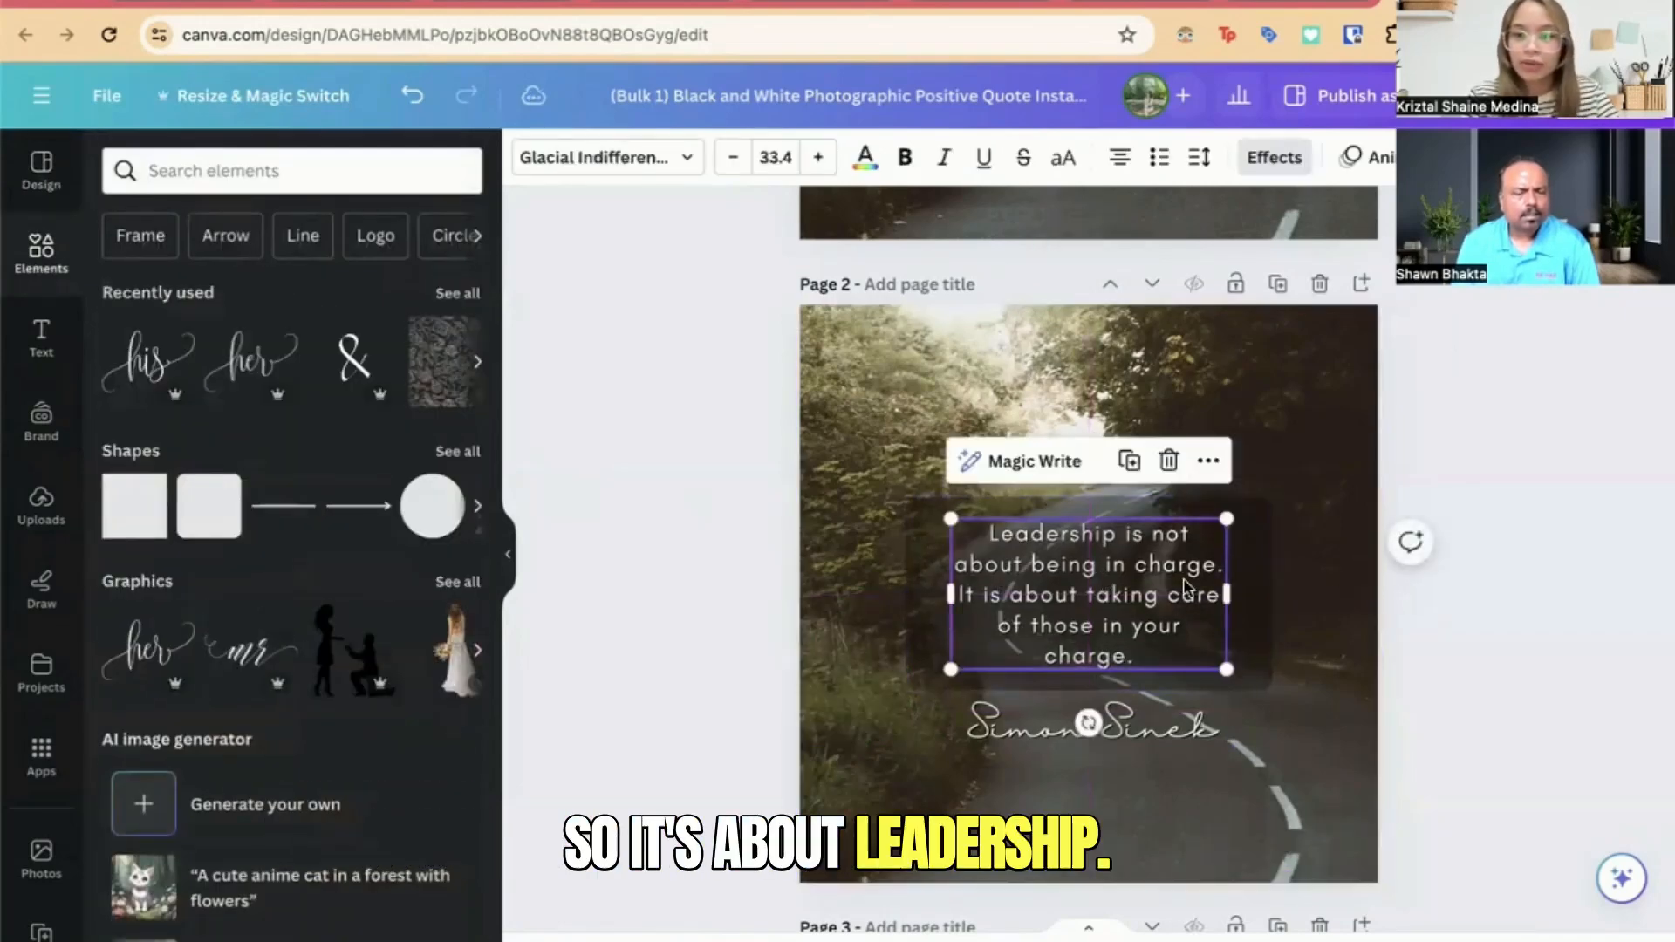
Step: Search the element photos for "leadership" and make the hand holding colourful paper figures the background of page 2
{"action": "left_click", "coordinate": [207, 173]}
{"action": "type", "text": "leadersh"}
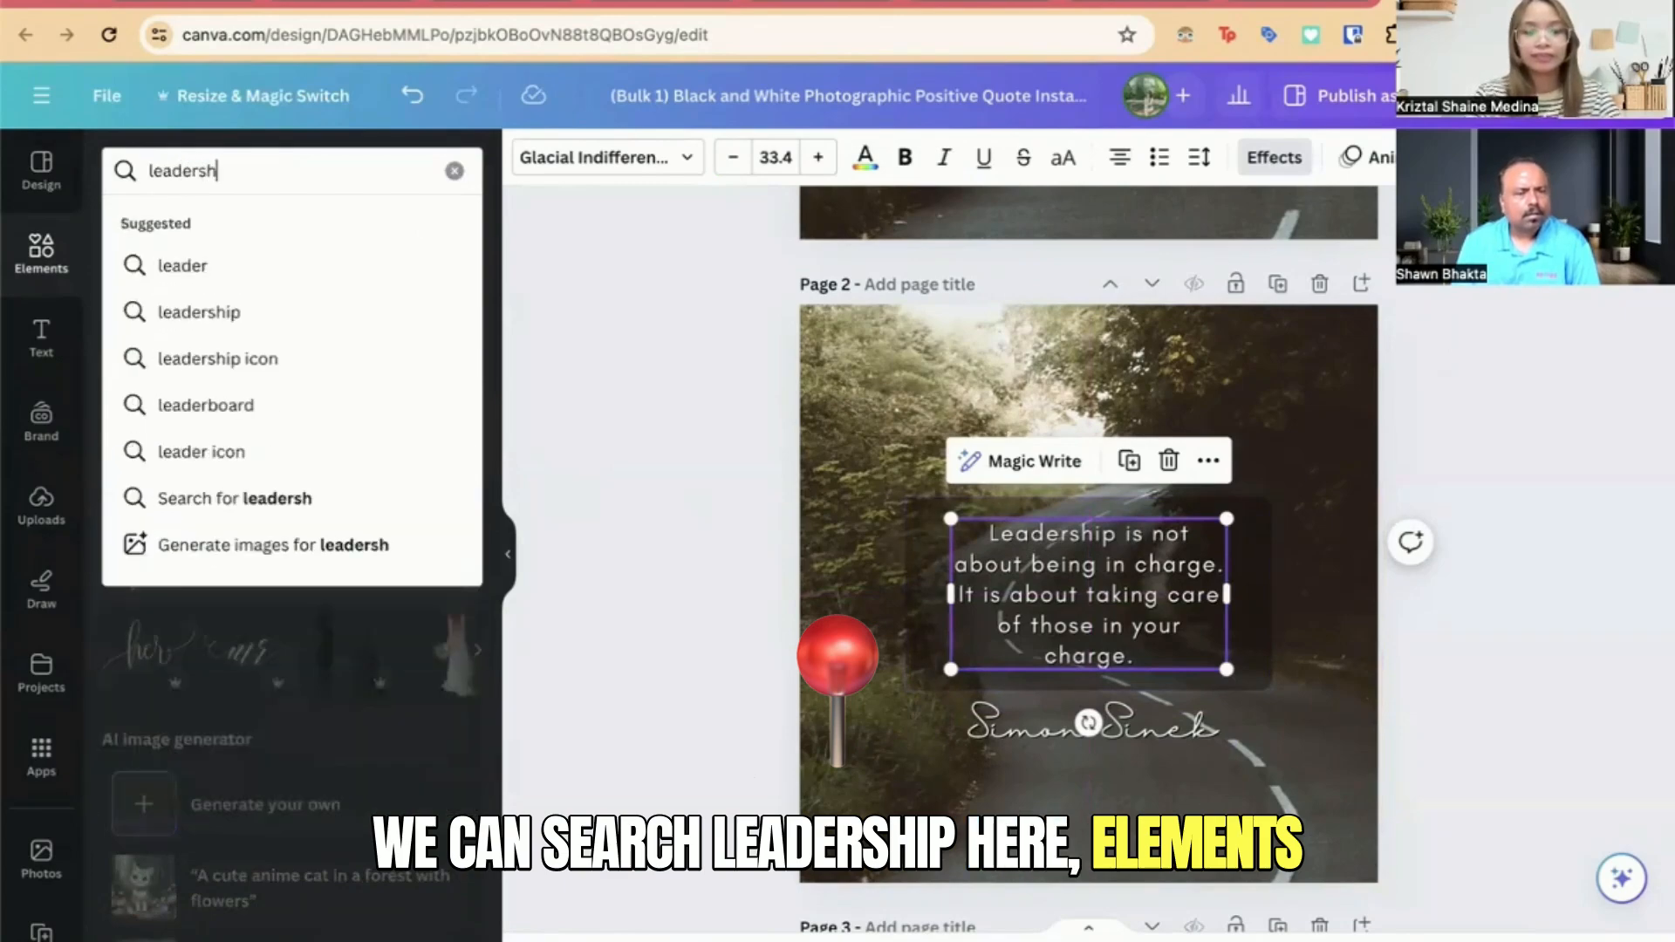
{"action": "type", "text": "ip"}
{"action": "key", "text": "Return"}
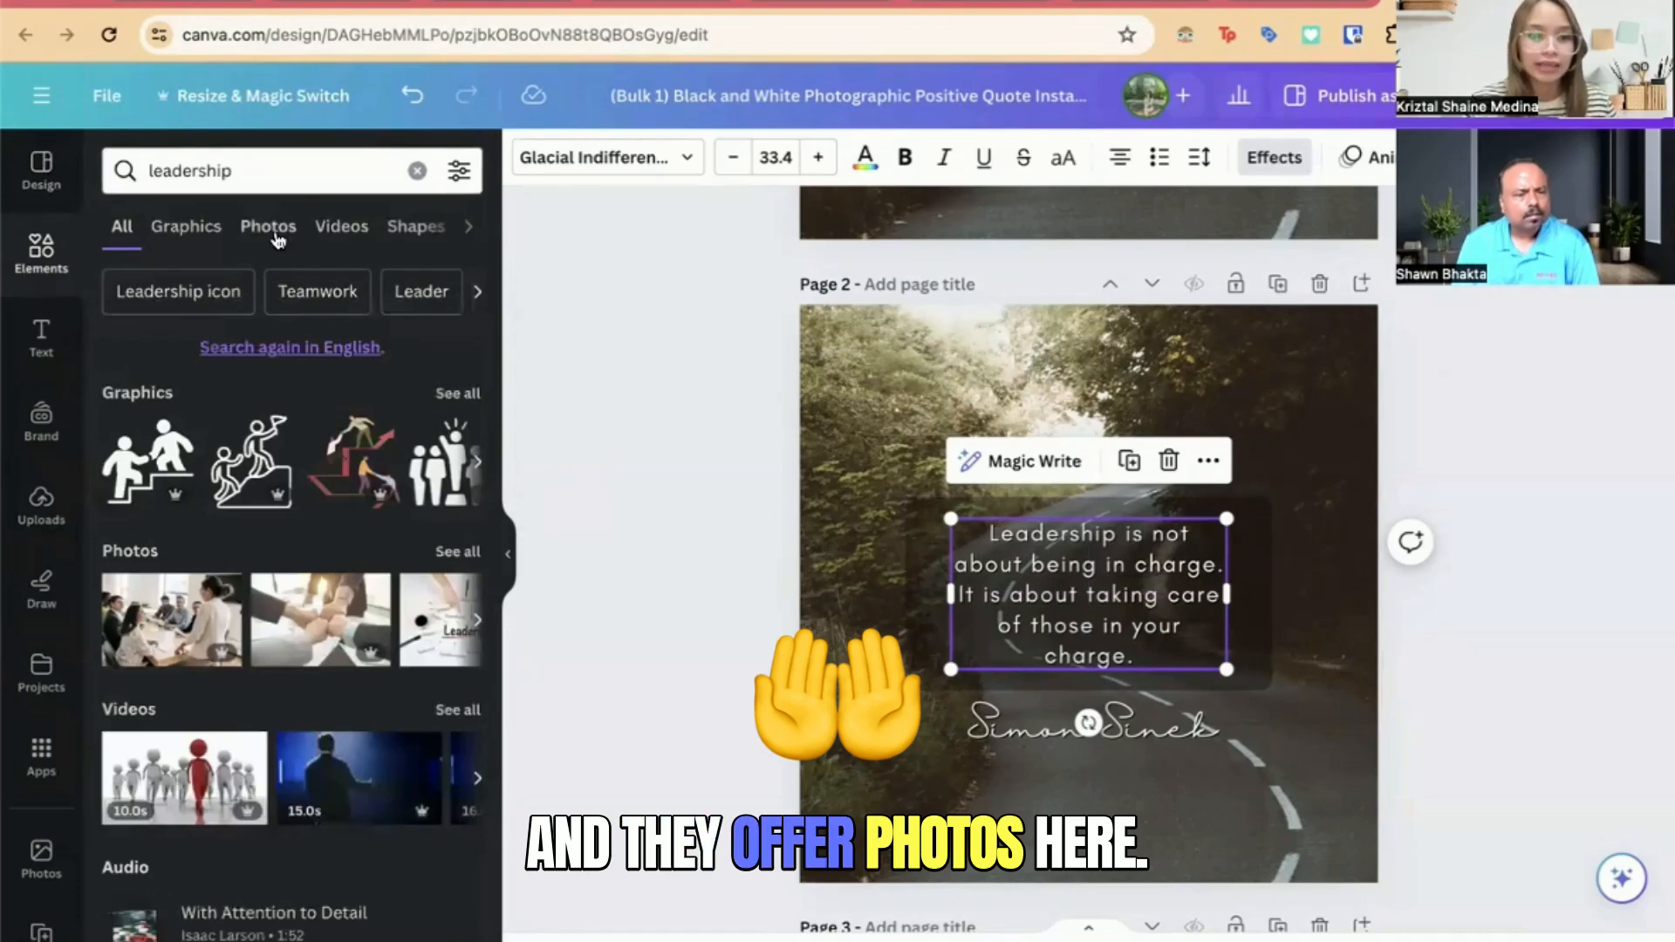
{"action": "left_click", "coordinate": [268, 227]}
{"action": "scroll", "coordinate": [210, 566], "scroll_direction": "down", "scroll_amount": 2}
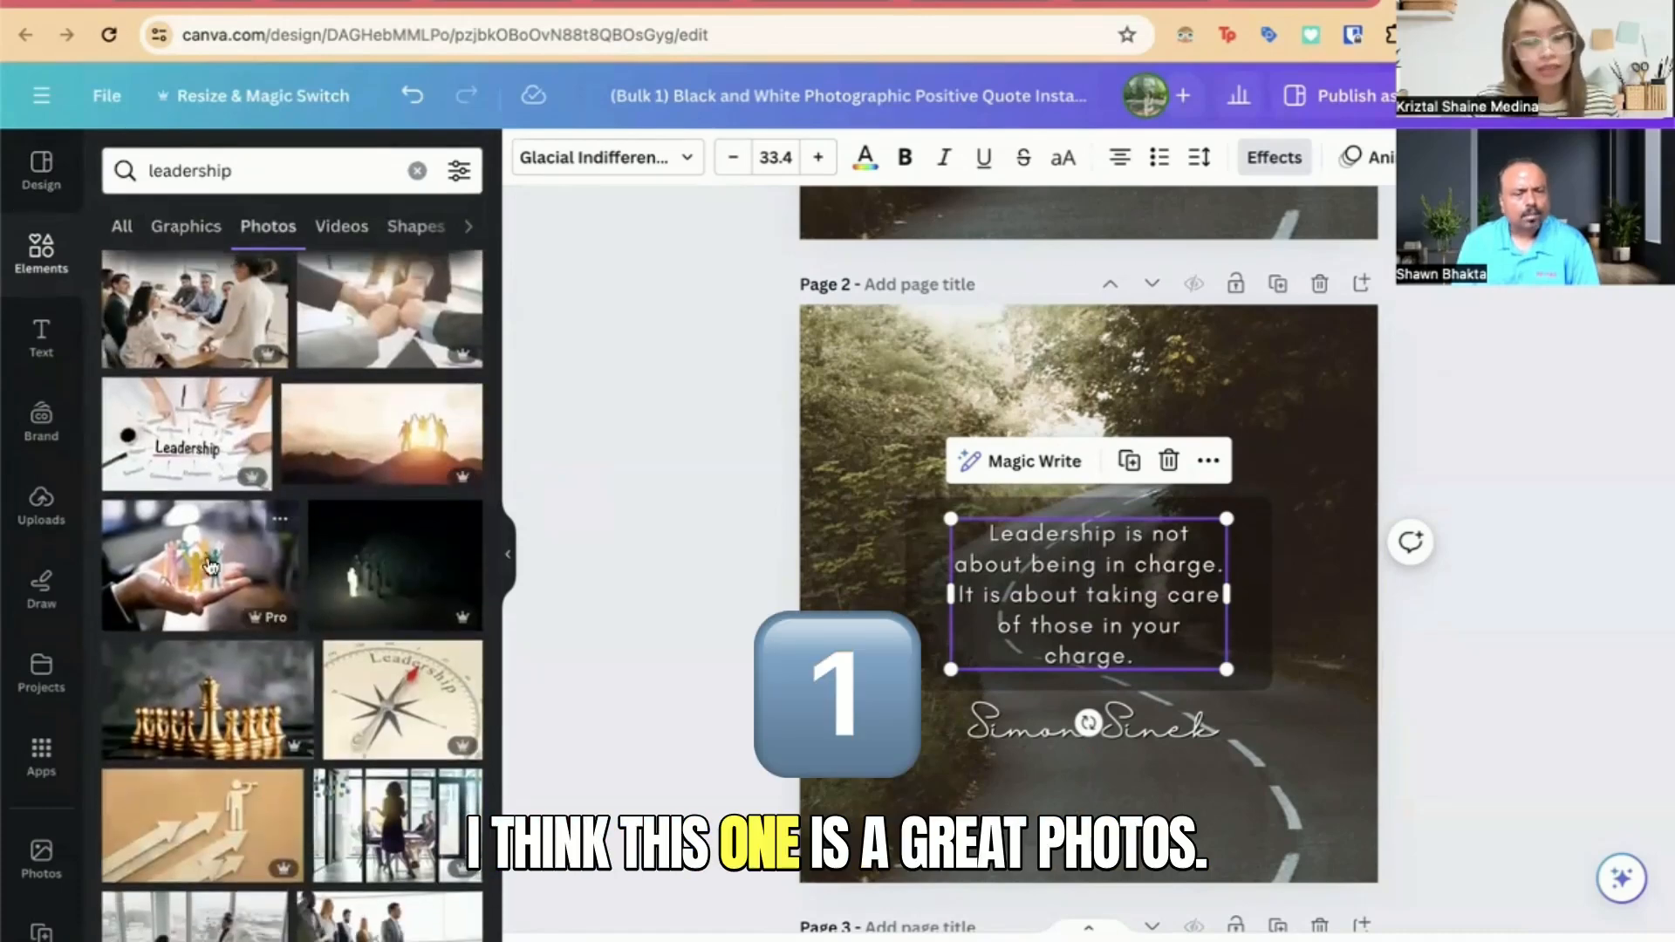
{"action": "left_click_drag", "start_coordinate": [183, 579], "coordinate": [1343, 522]}
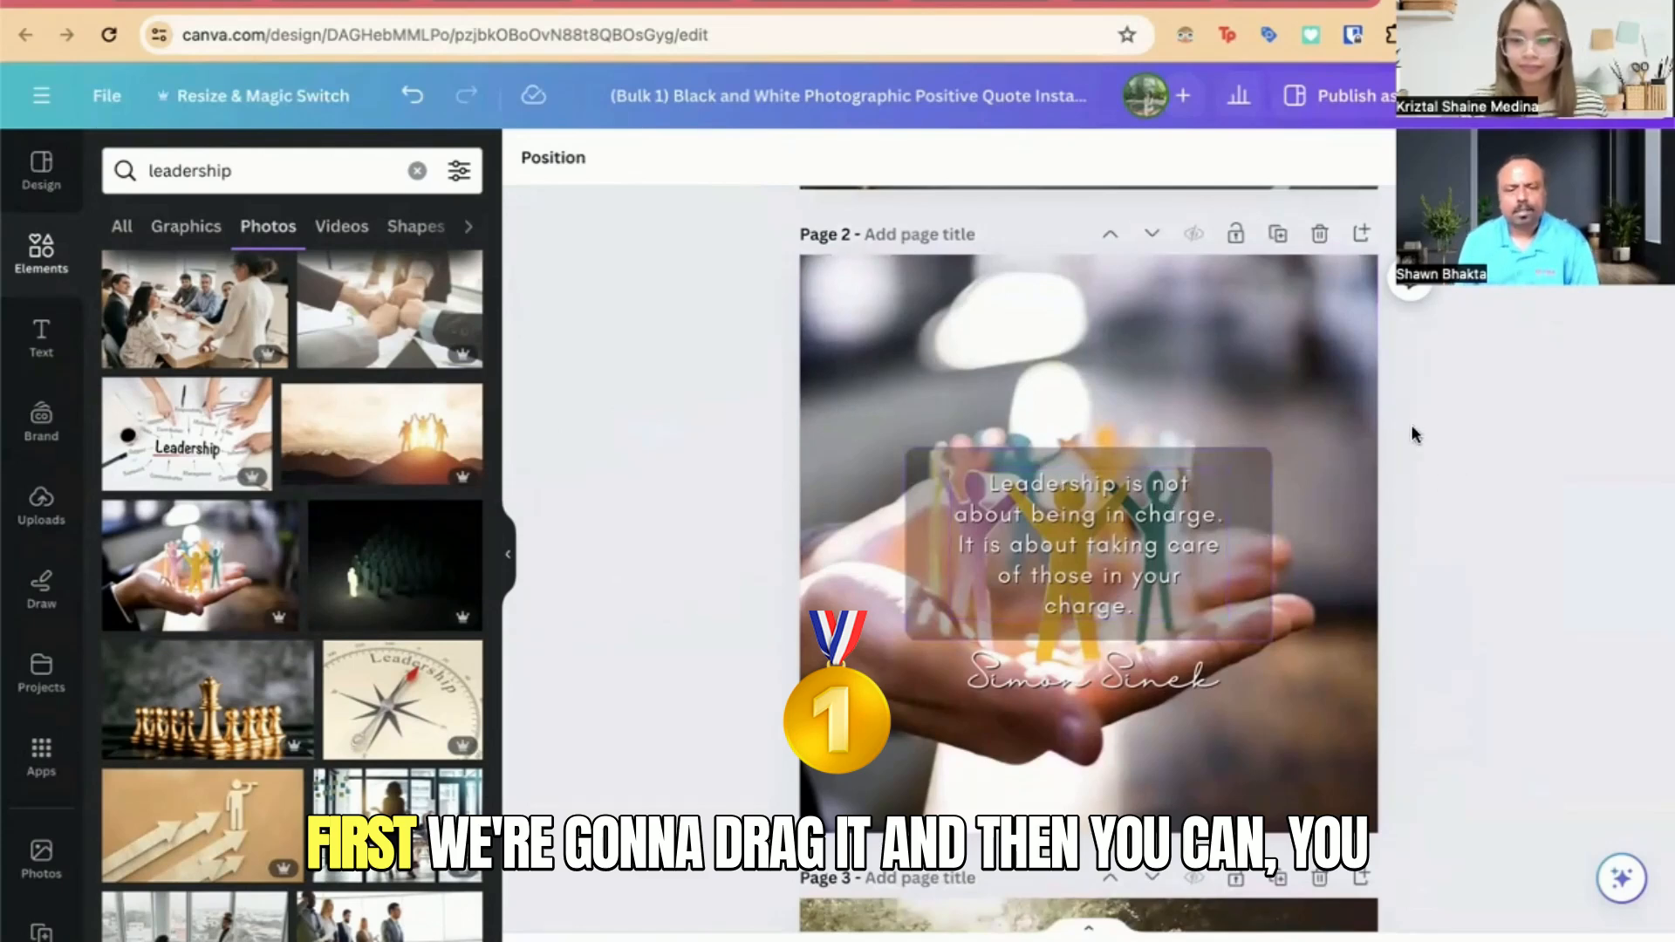
{"action": "left_click", "coordinate": [1101, 530]}
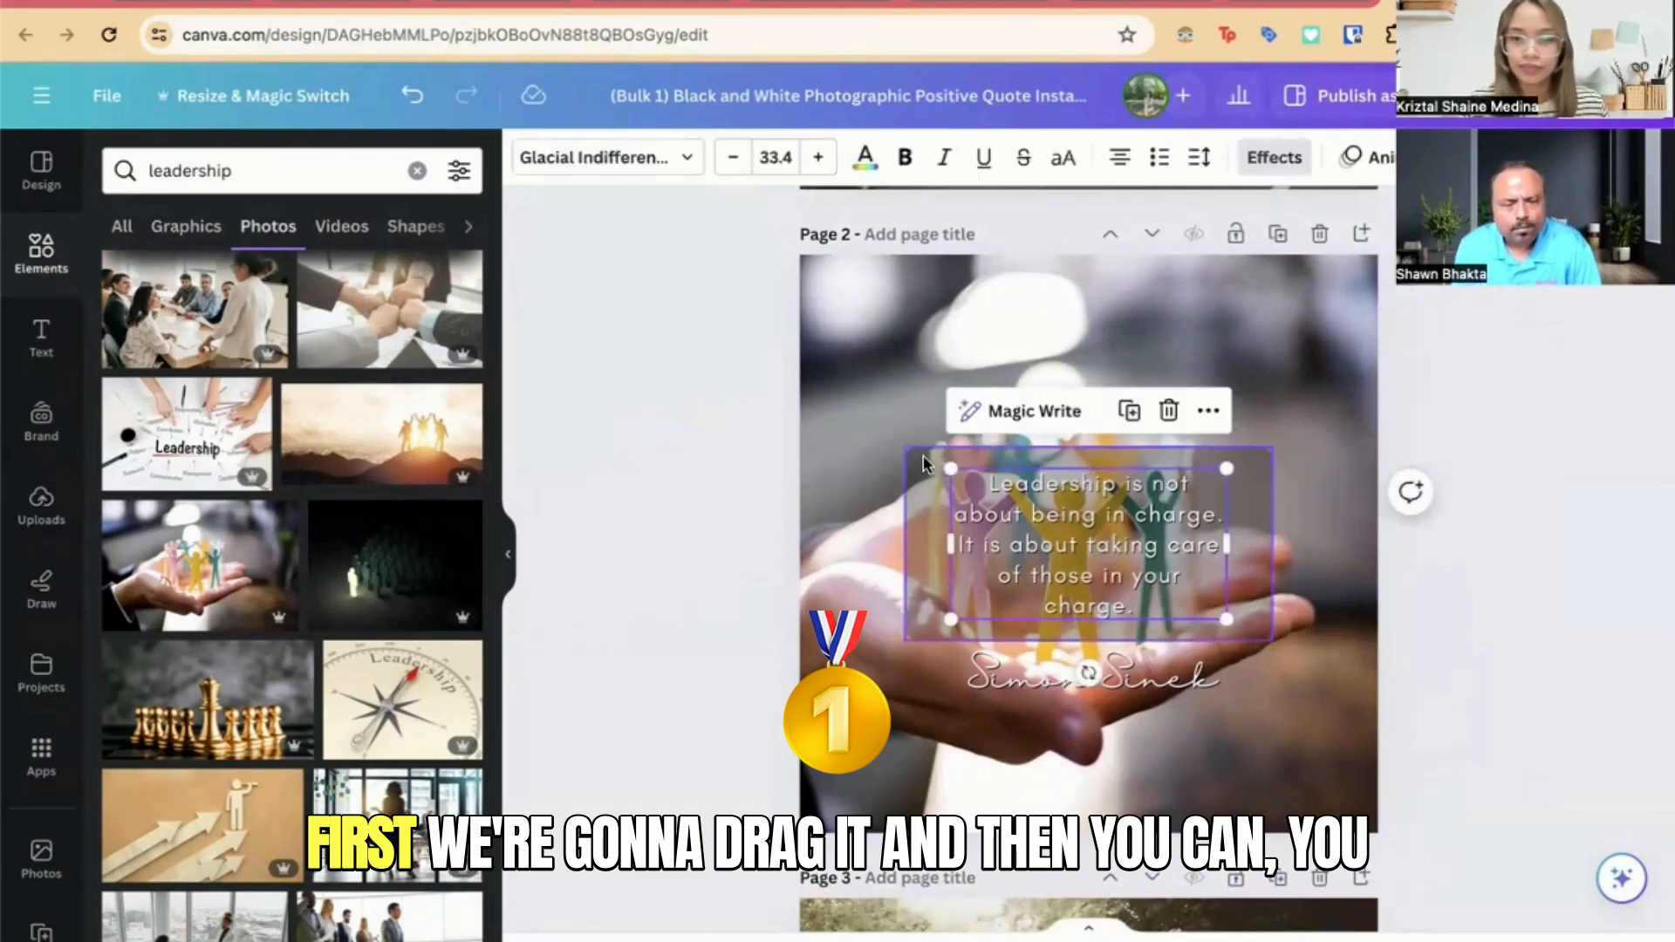
{"action": "left_click", "coordinate": [1055, 533]}
{"action": "left_click", "coordinate": [916, 438]}
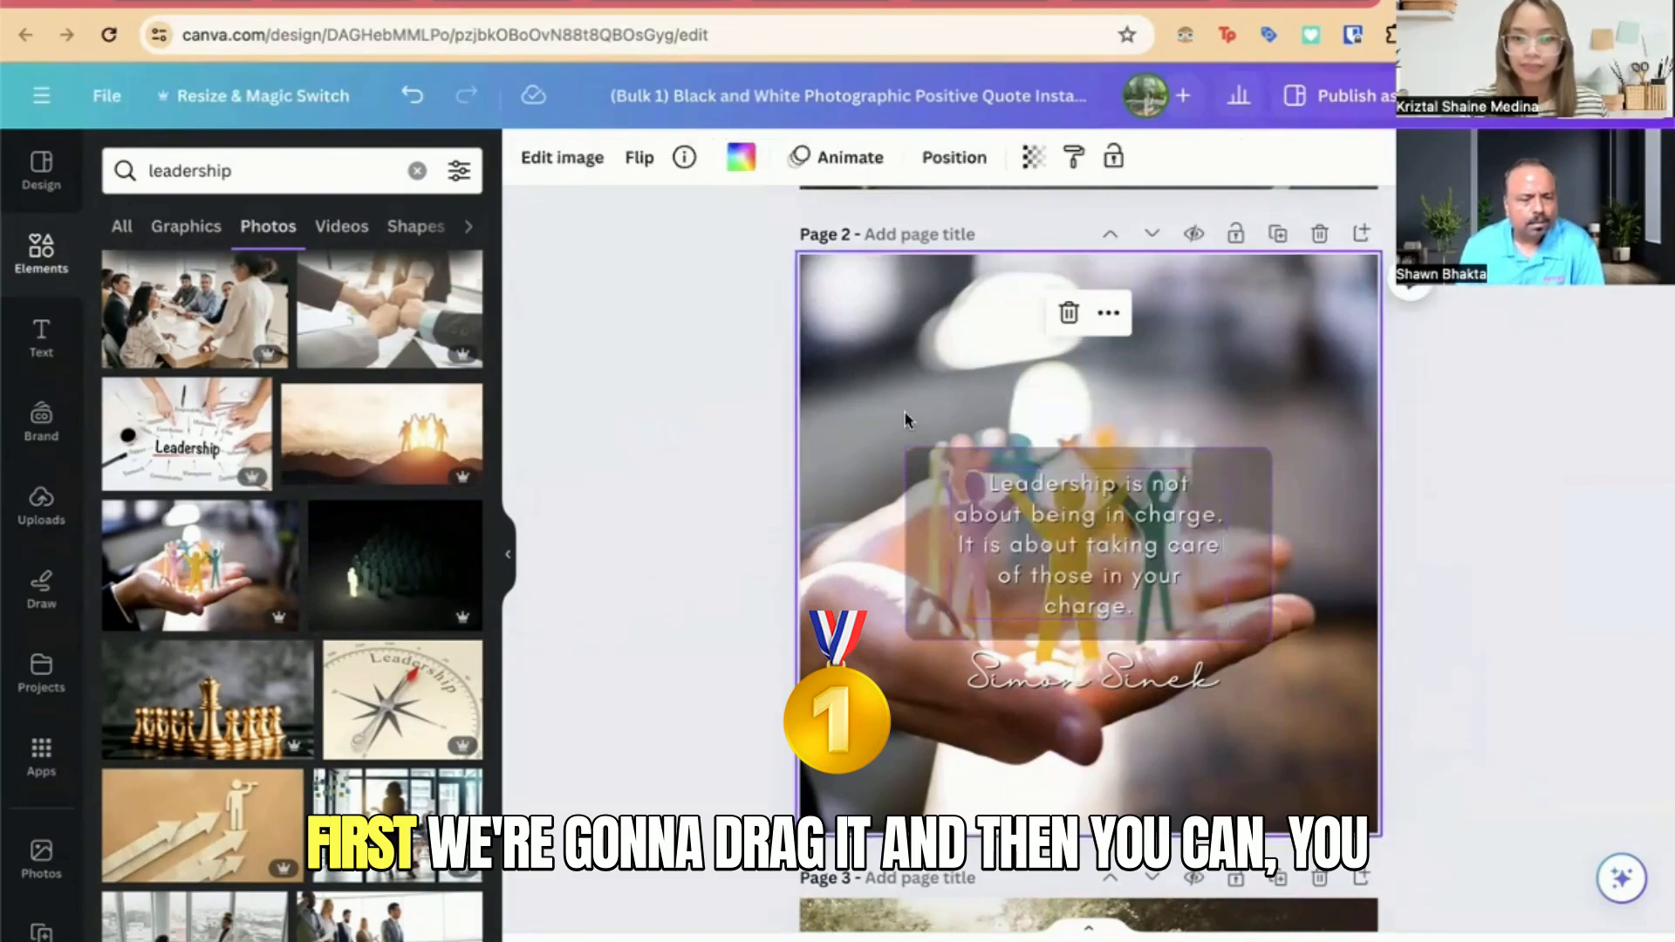
{"action": "scroll", "coordinate": [1211, 521], "scroll_direction": "down", "scroll_amount": 3}
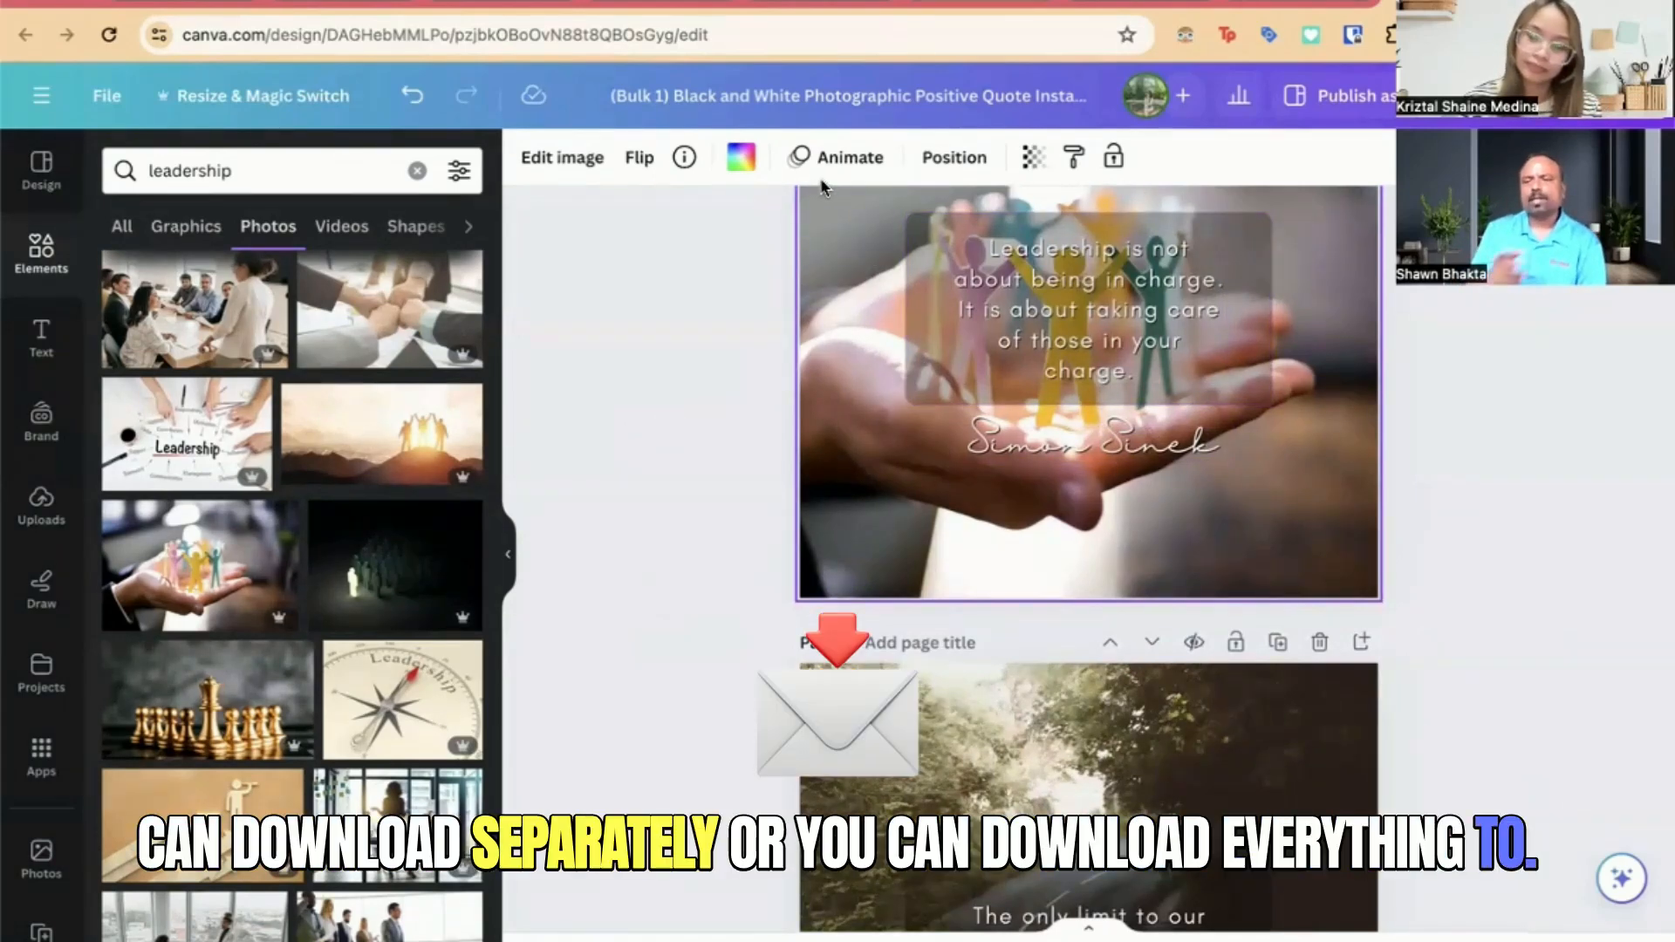
{"action": "left_click", "coordinate": [738, 467]}
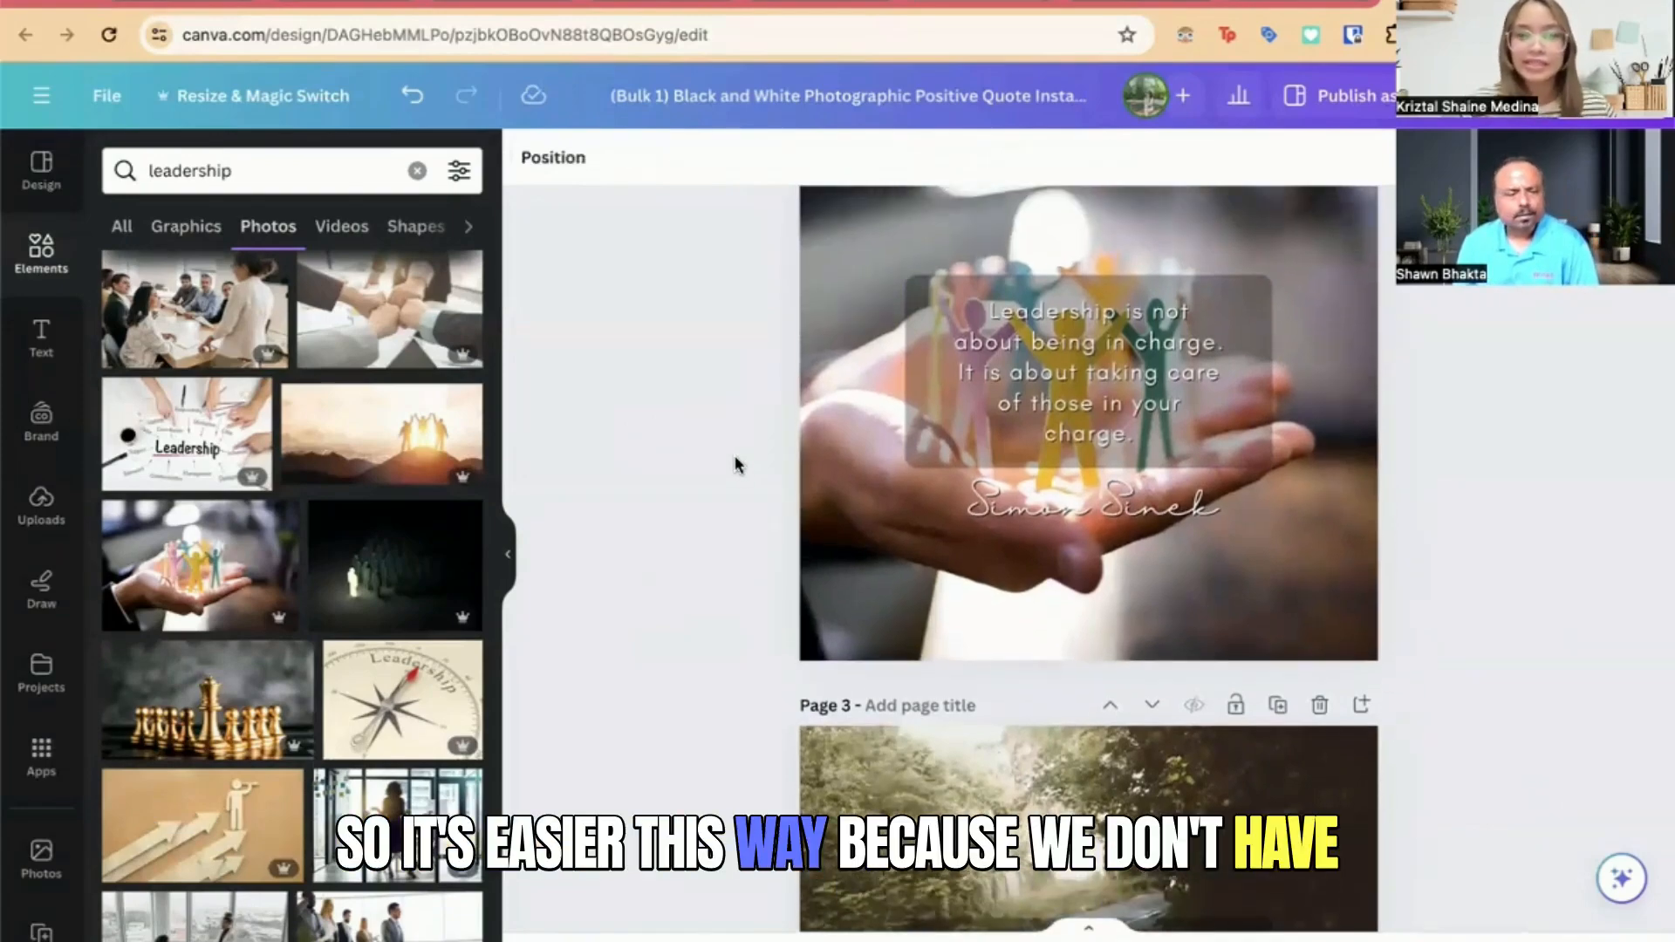
{"action": "scroll", "coordinate": [1139, 452], "scroll_direction": "up", "scroll_amount": 3}
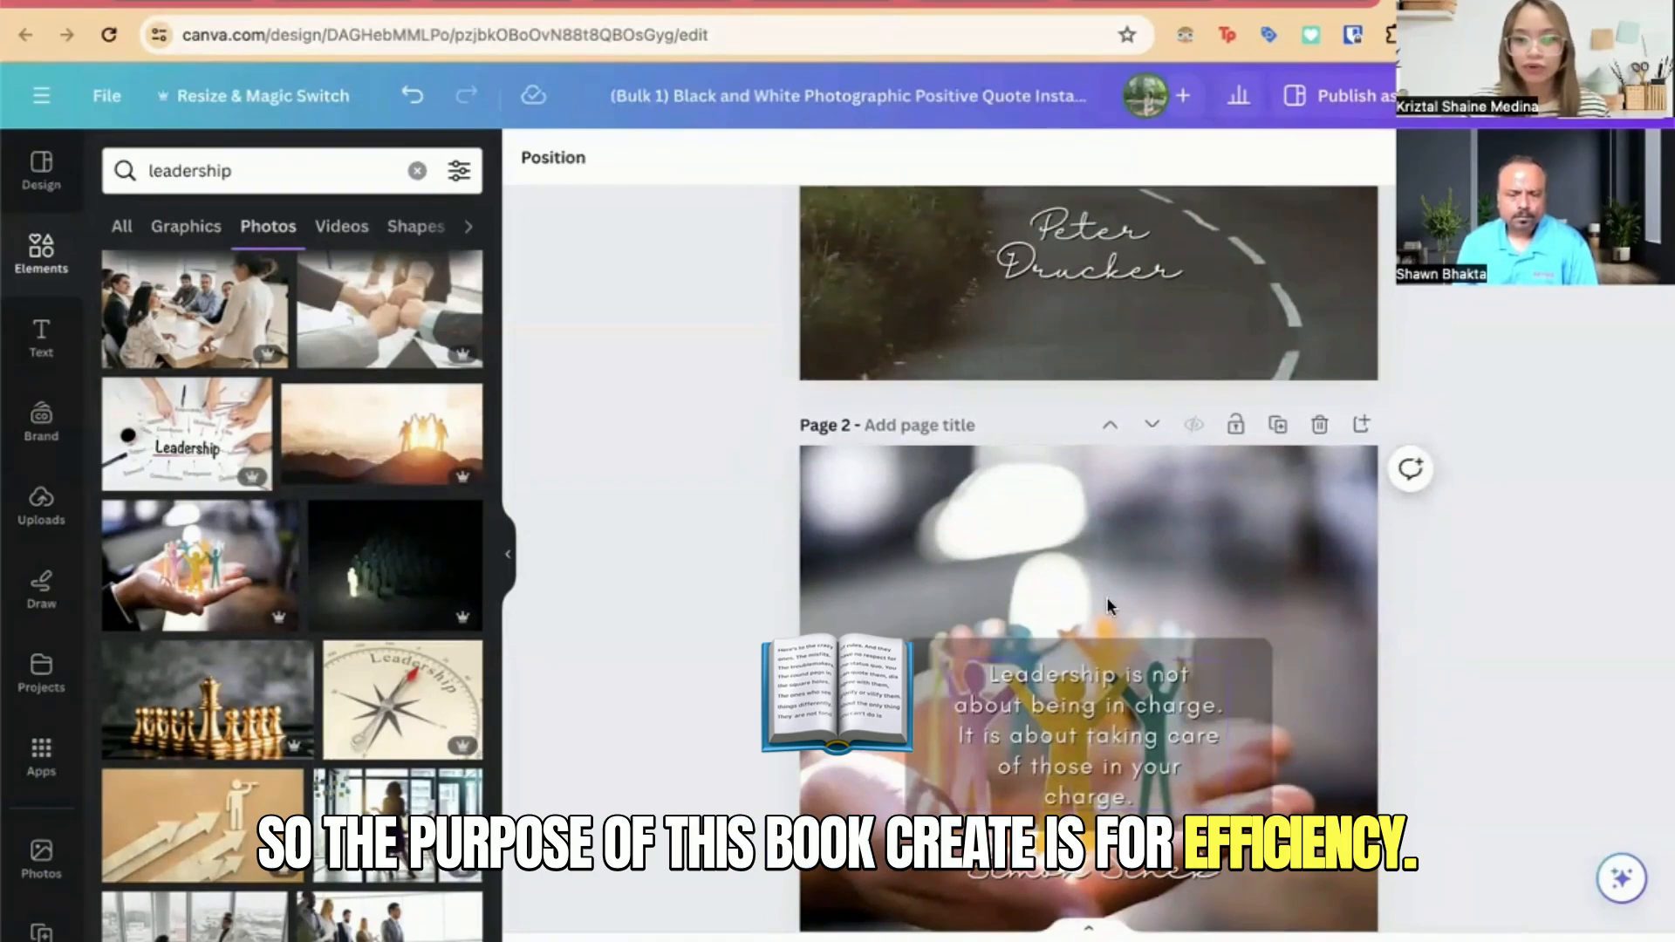
{"action": "scroll", "coordinate": [1112, 595], "scroll_direction": "down", "scroll_amount": 3}
{"action": "scroll", "coordinate": [1111, 595], "scroll_direction": "down", "scroll_amount": 2}
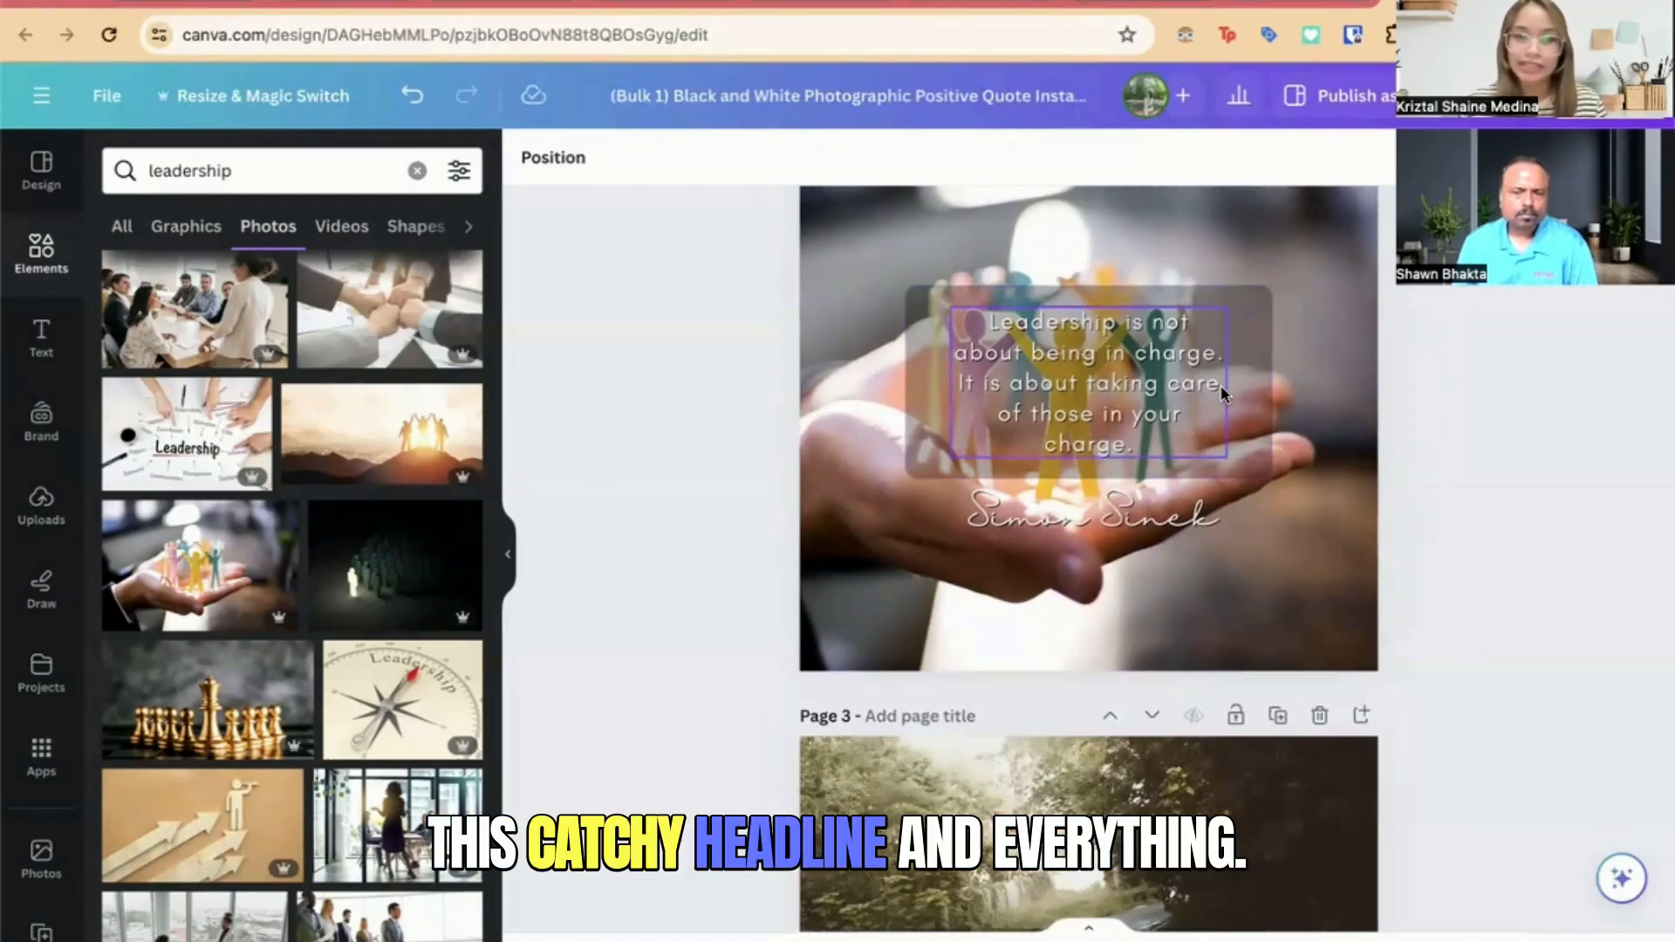
Step: Move the author name on page 3 down below the quote's dark box so it no longer overlaps the quote
{"action": "scroll", "coordinate": [1309, 514], "scroll_direction": "down", "scroll_amount": 5}
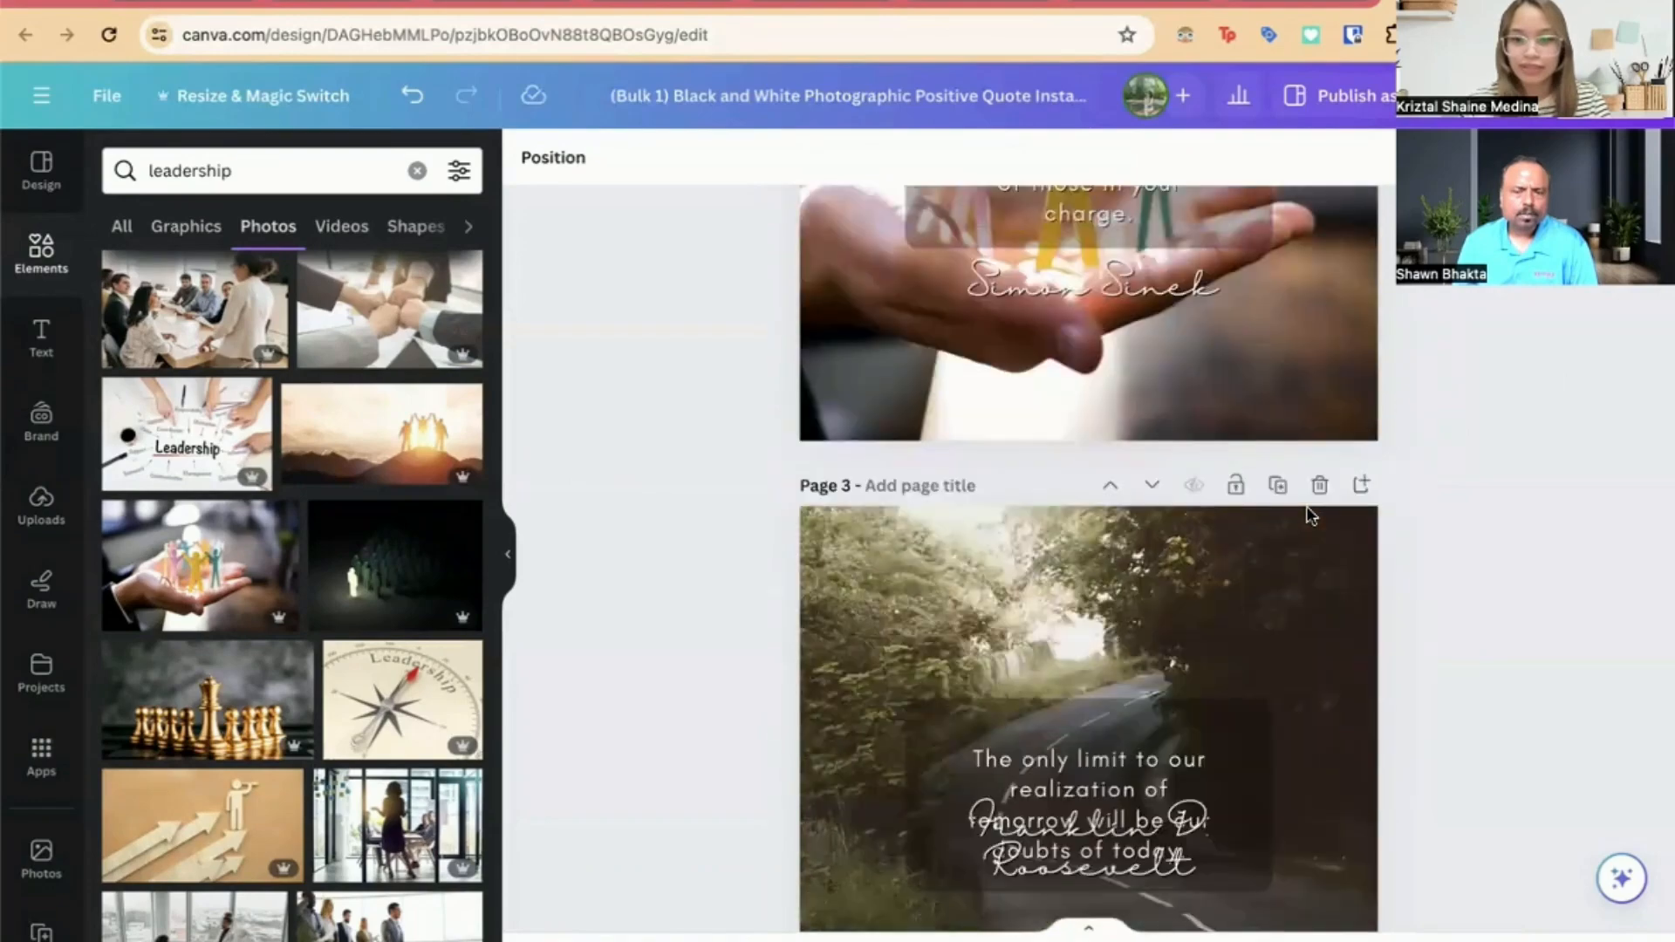
{"action": "left_click", "coordinate": [1097, 709]}
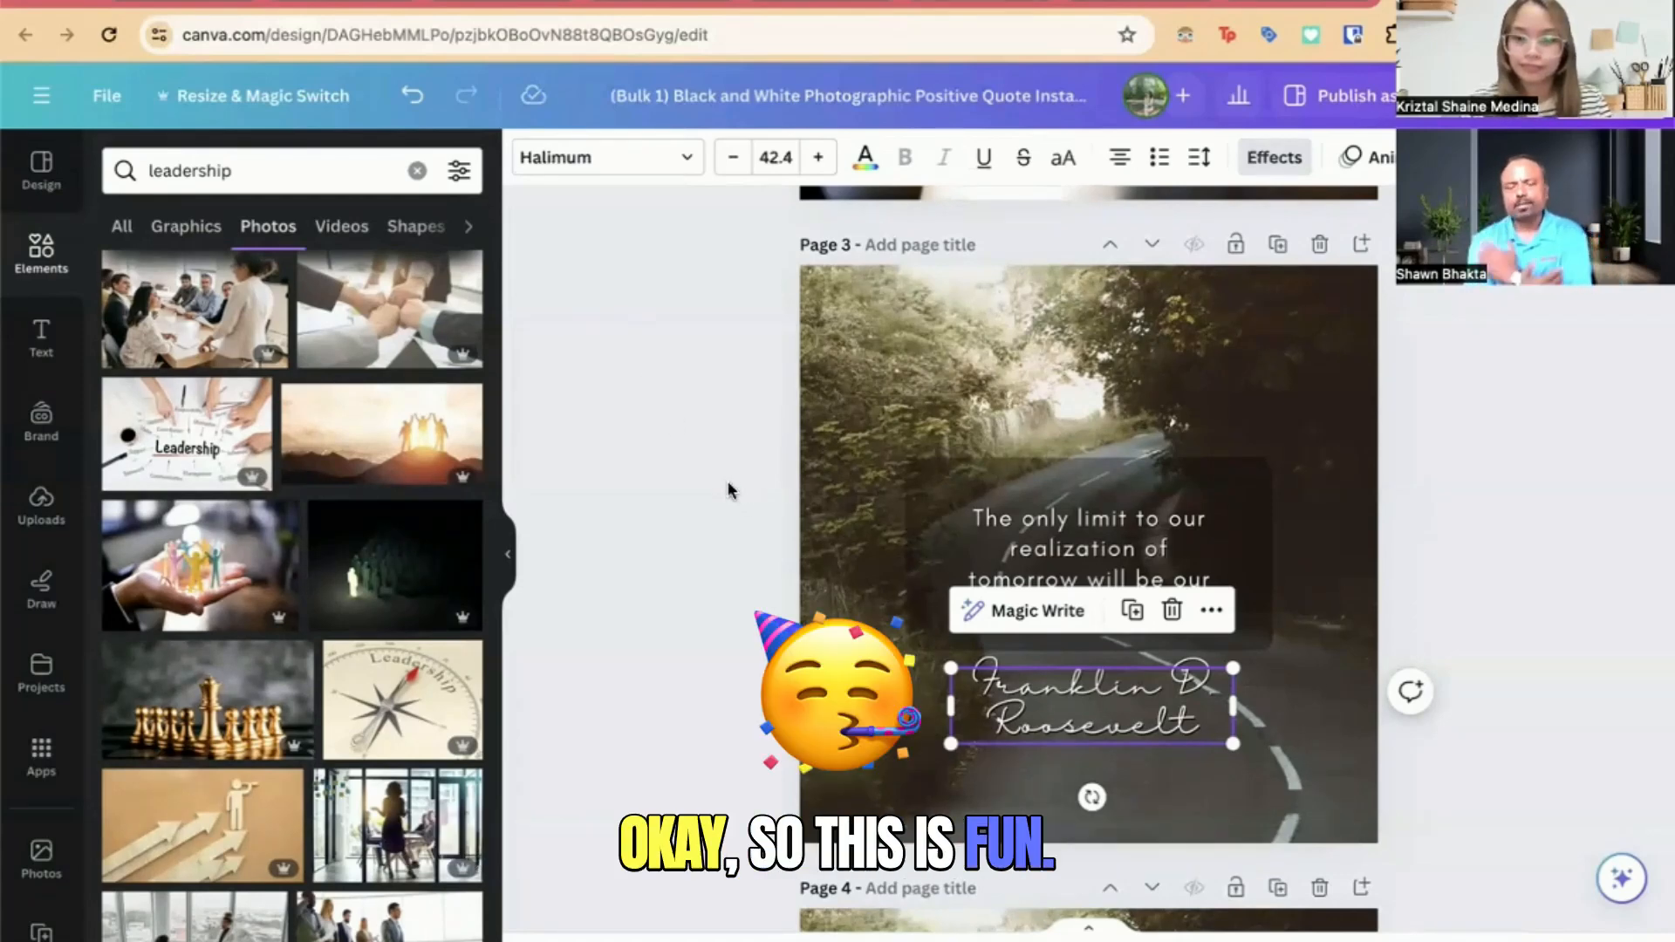
{"action": "scroll", "coordinate": [728, 490], "scroll_direction": "down", "scroll_amount": 1}
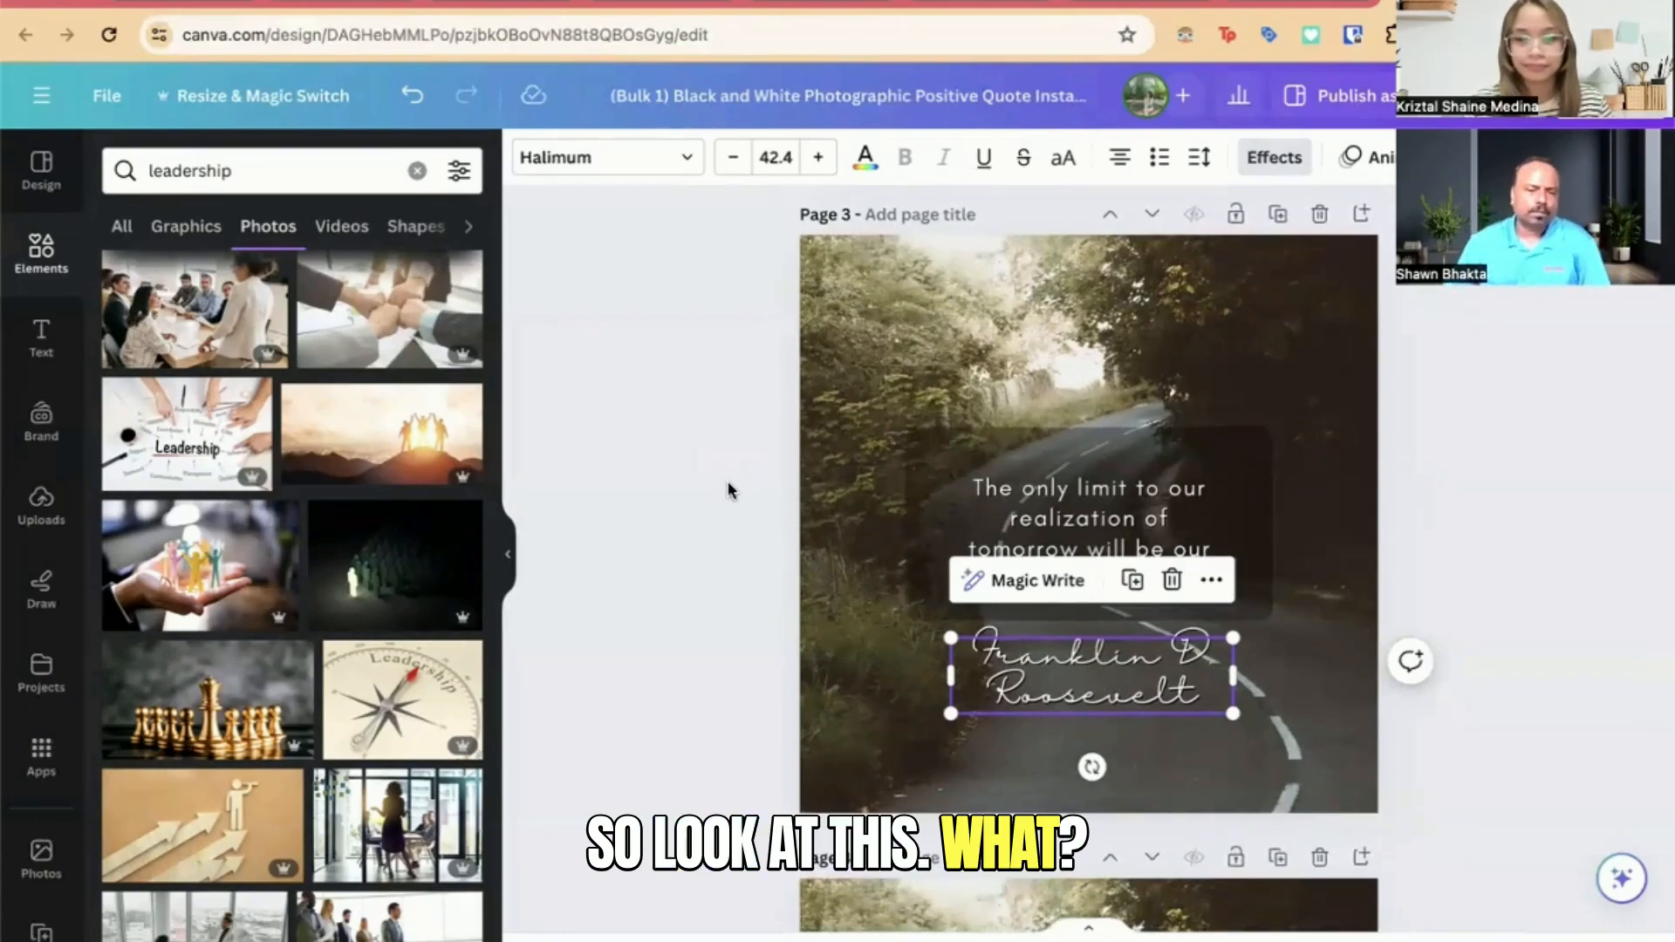
{"action": "scroll", "coordinate": [729, 490], "scroll_direction": "down", "scroll_amount": 10}
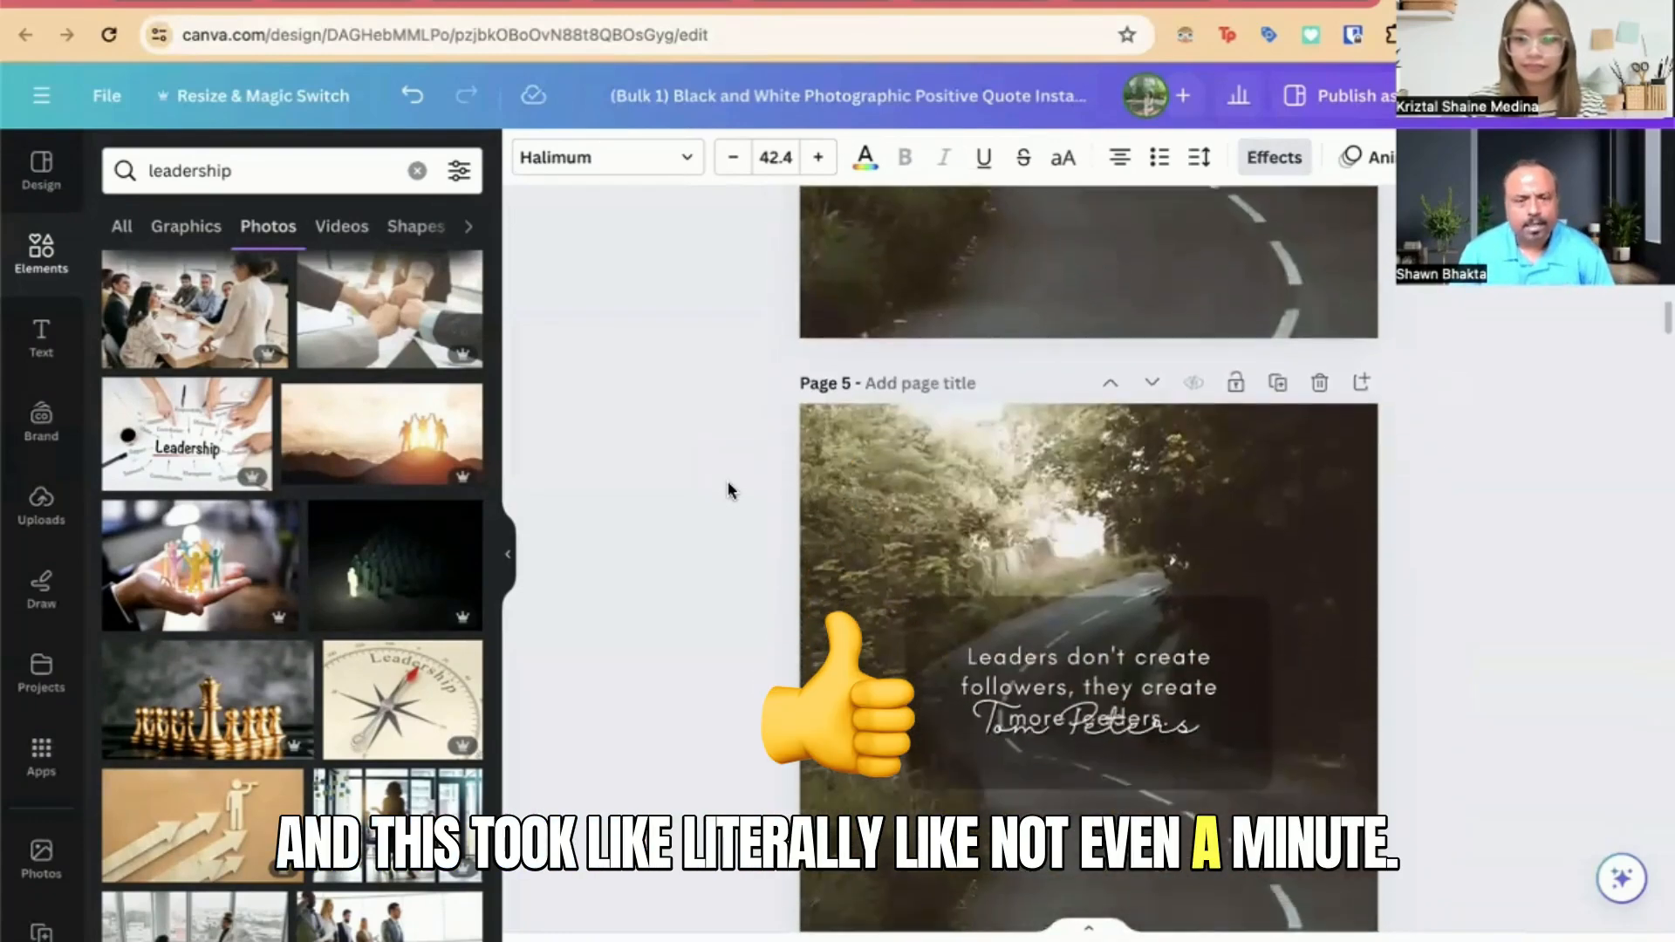
{"action": "scroll", "coordinate": [728, 491], "scroll_direction": "up", "scroll_amount": 2}
{"action": "scroll", "coordinate": [728, 490], "scroll_direction": "up", "scroll_amount": 15}
{"action": "scroll", "coordinate": [729, 490], "scroll_direction": "down", "scroll_amount": 3}
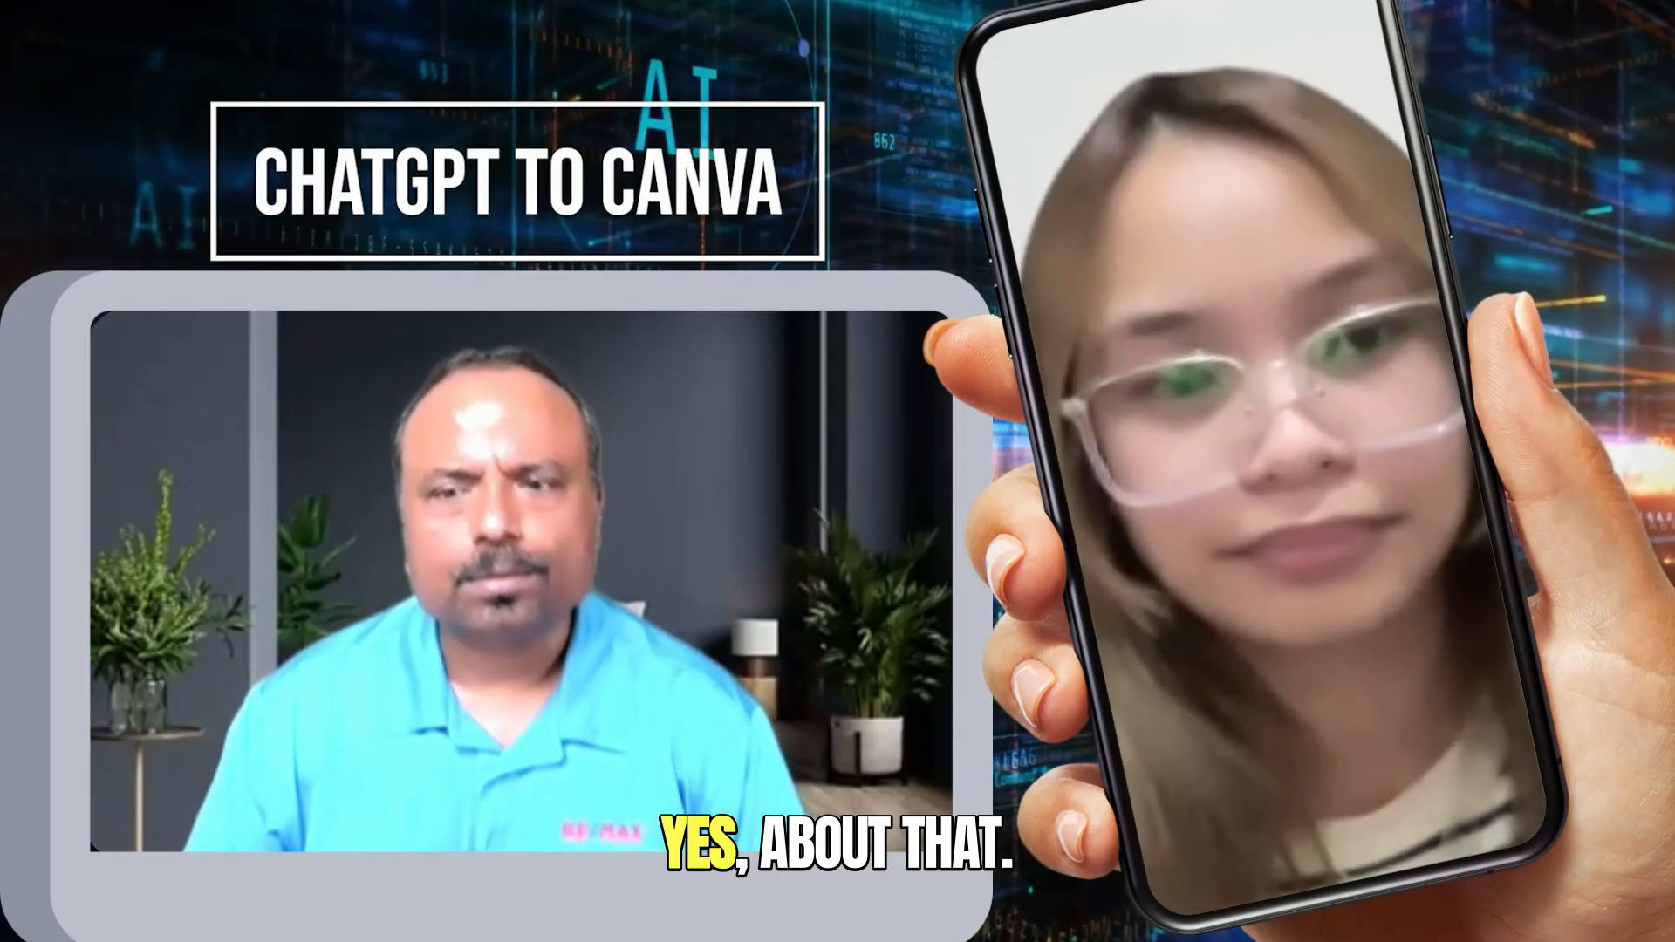